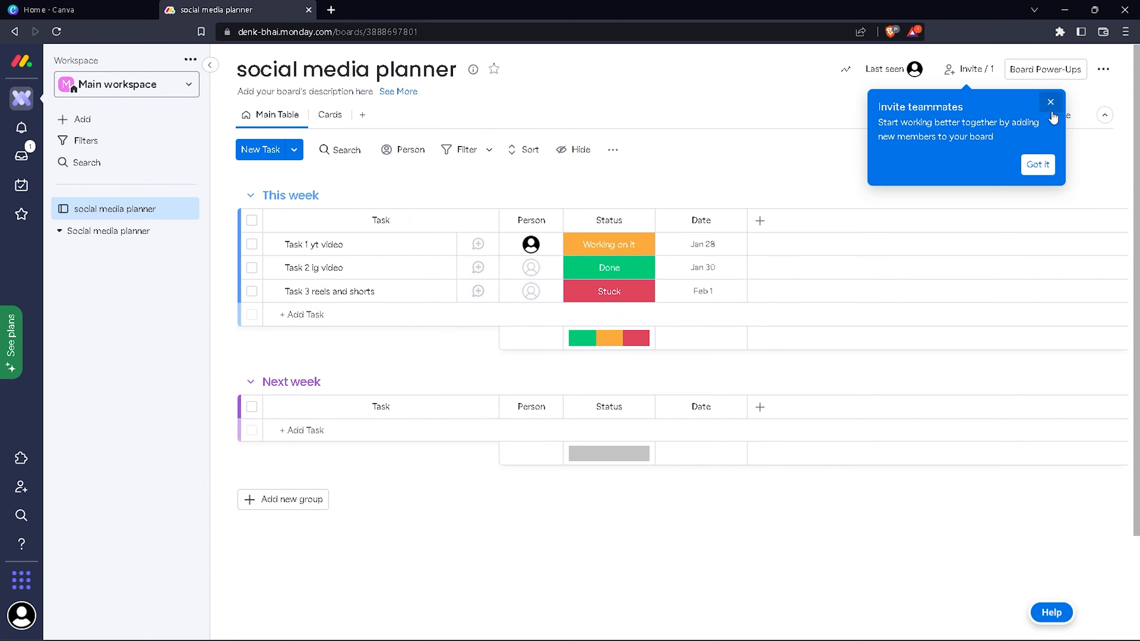
Search the template center for "social" and add the Social media planner template to the workspace.
click(1052, 113)
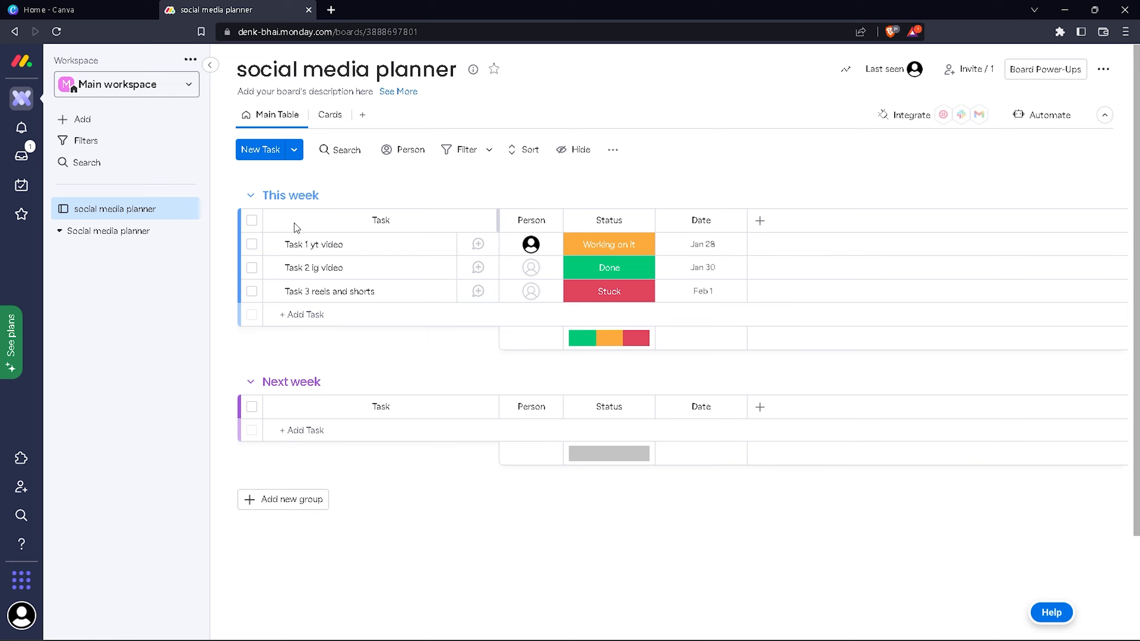
click(112, 120)
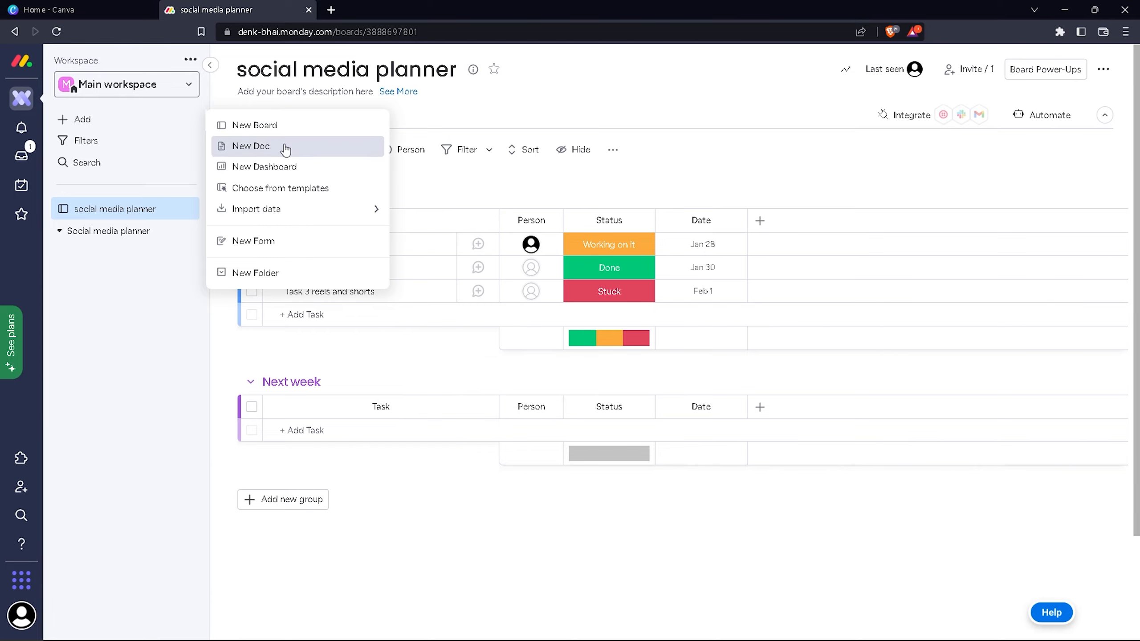
click(305, 188)
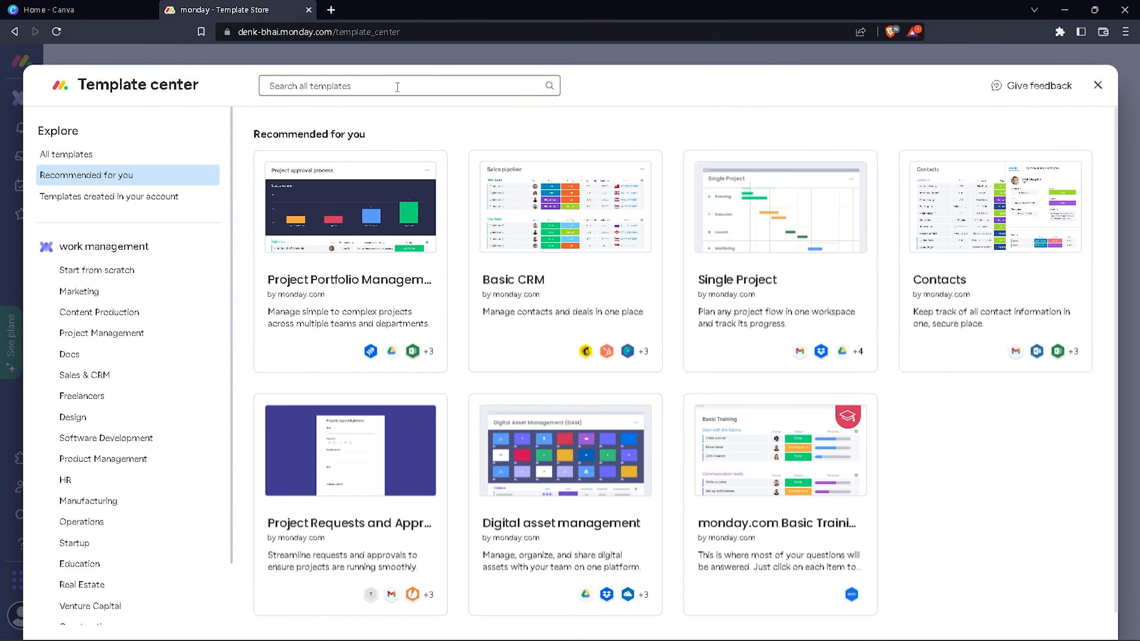
click(397, 86)
text(soc)
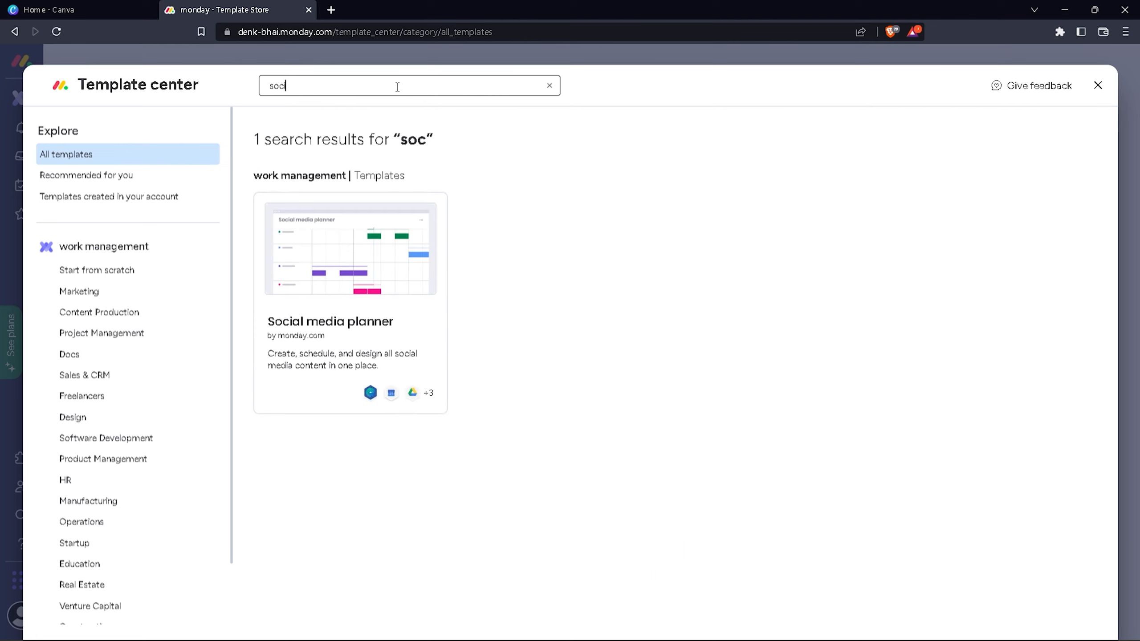
text(ial)
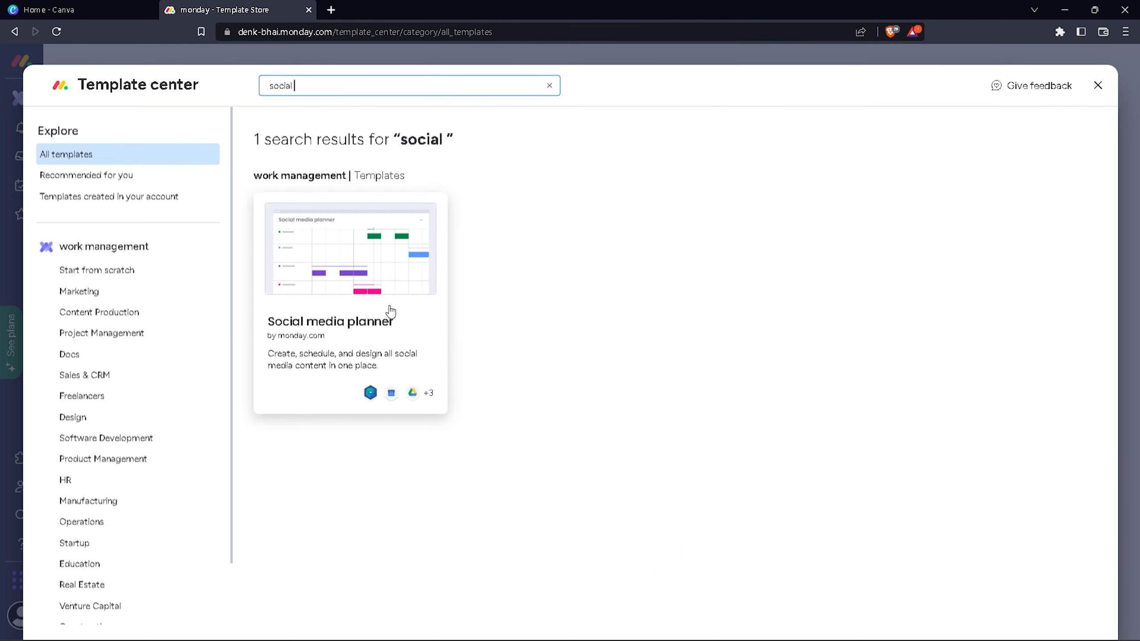
click(324, 310)
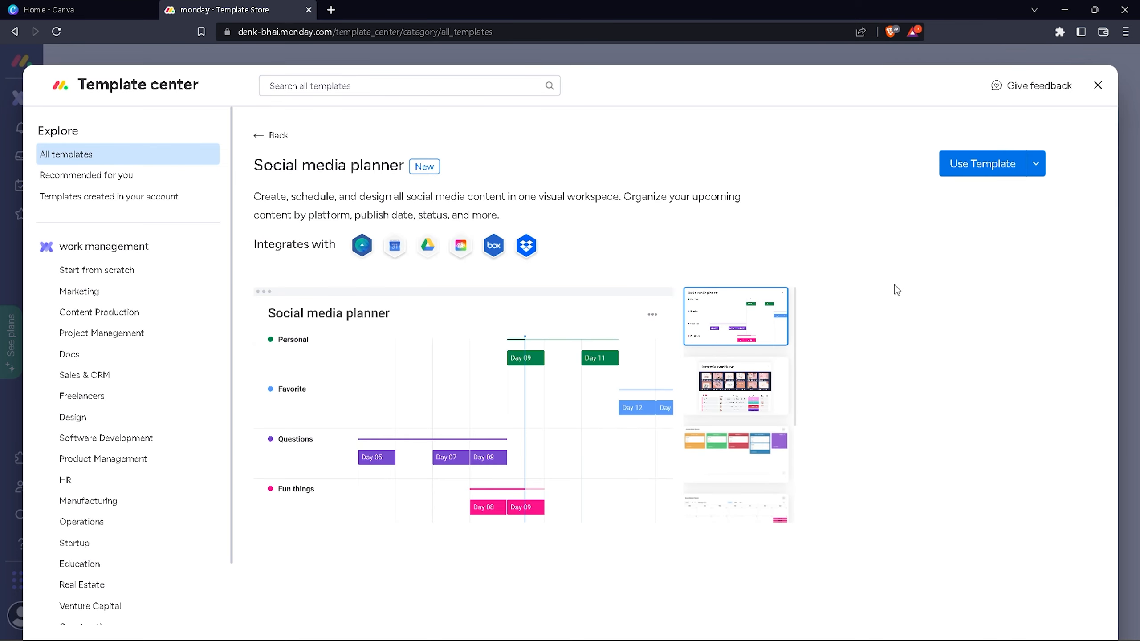
click(982, 164)
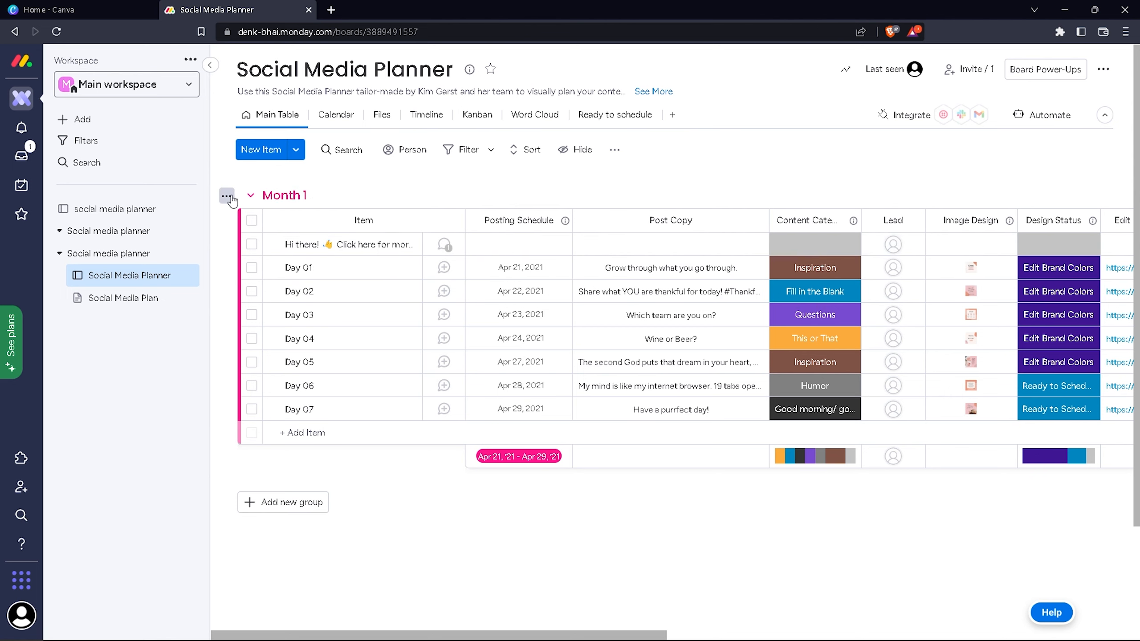
Rename the Day 01 item in the Month 1 group as "adding 2 reel on insta".
click(251, 197)
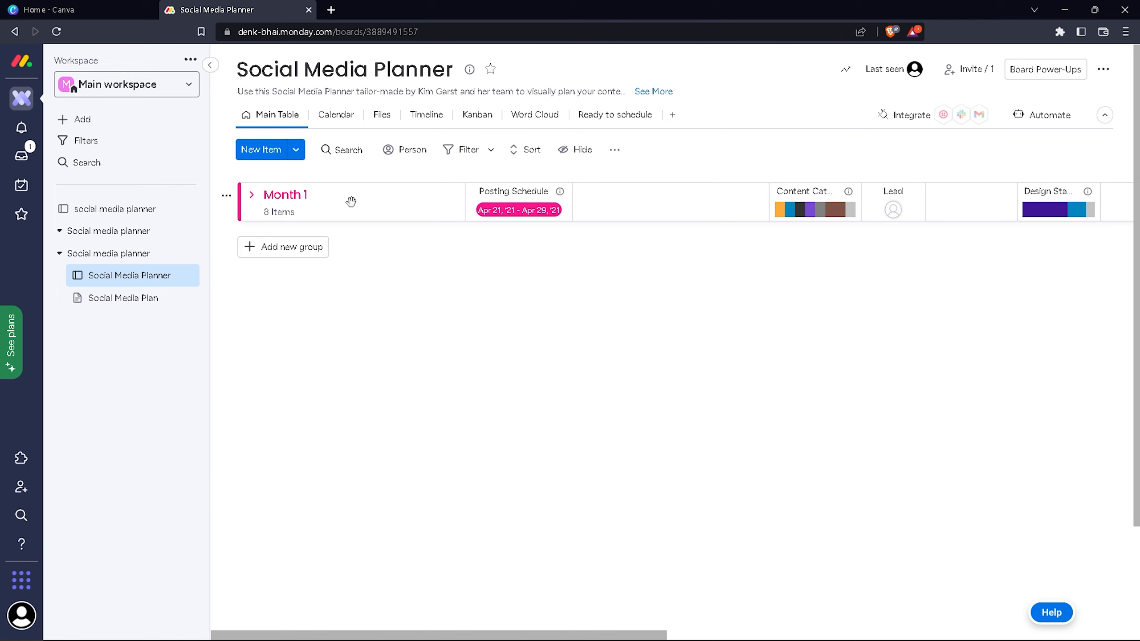
click(252, 196)
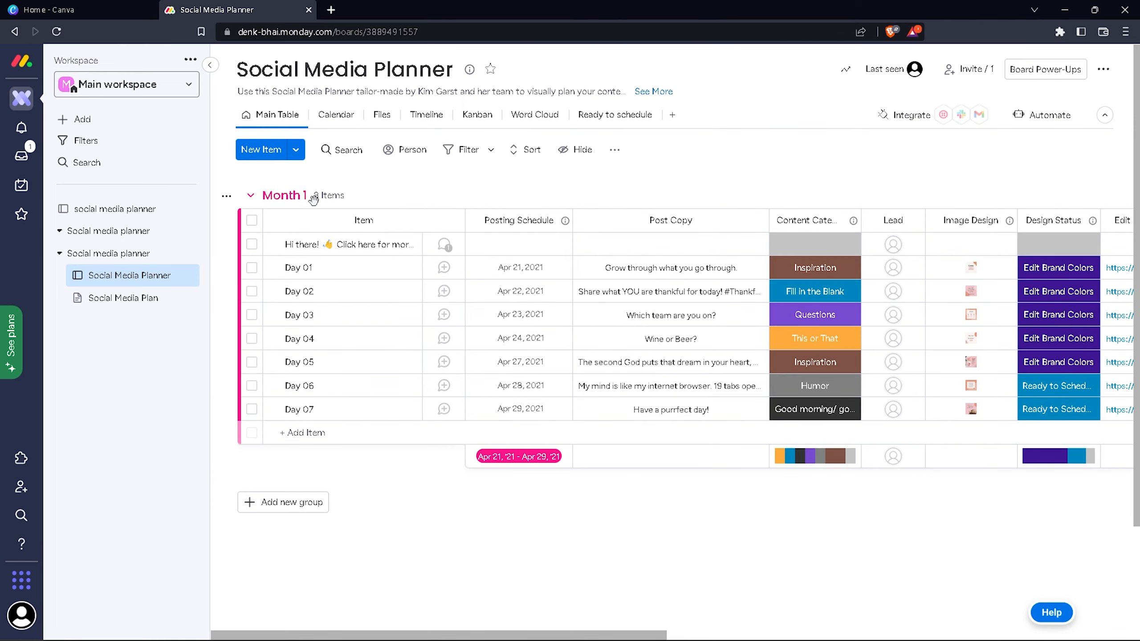
click(310, 268)
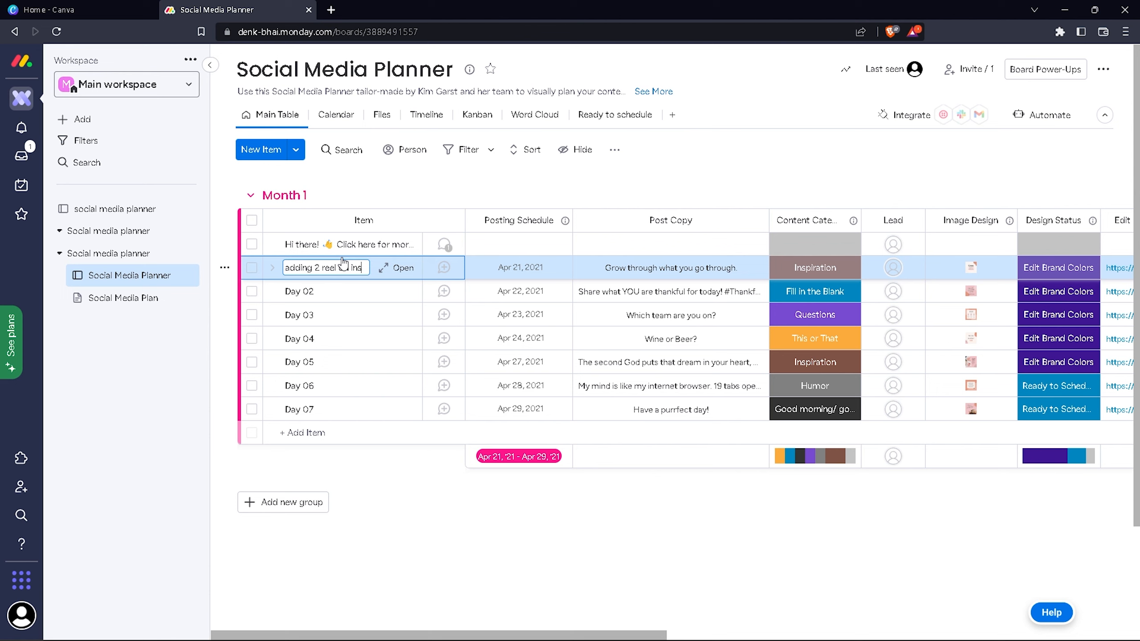
text(ta)
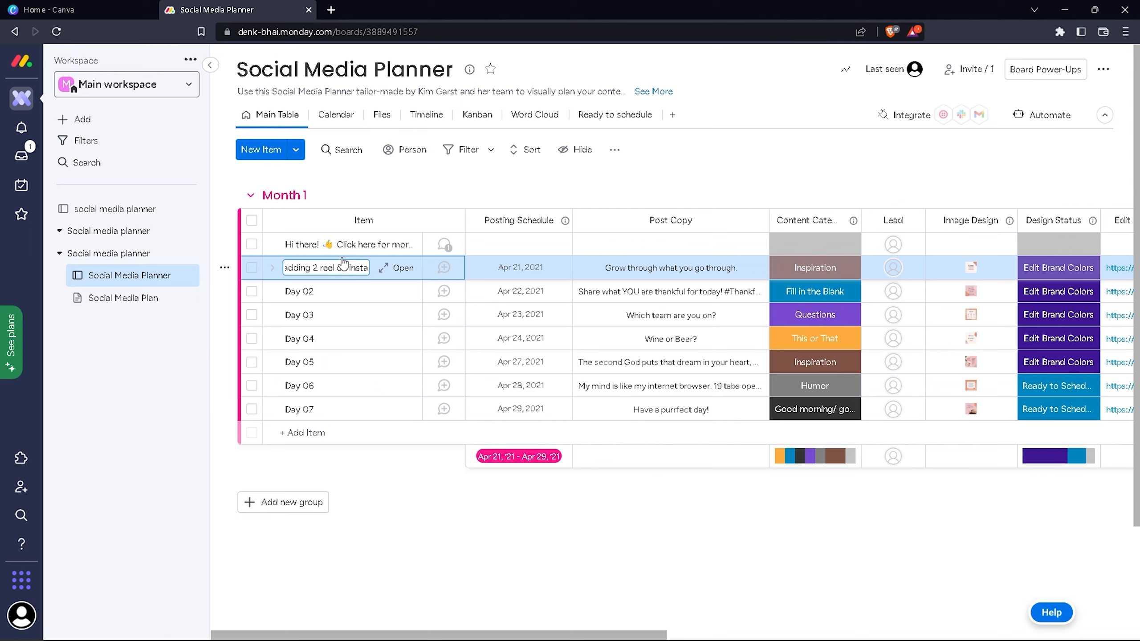
click(395, 502)
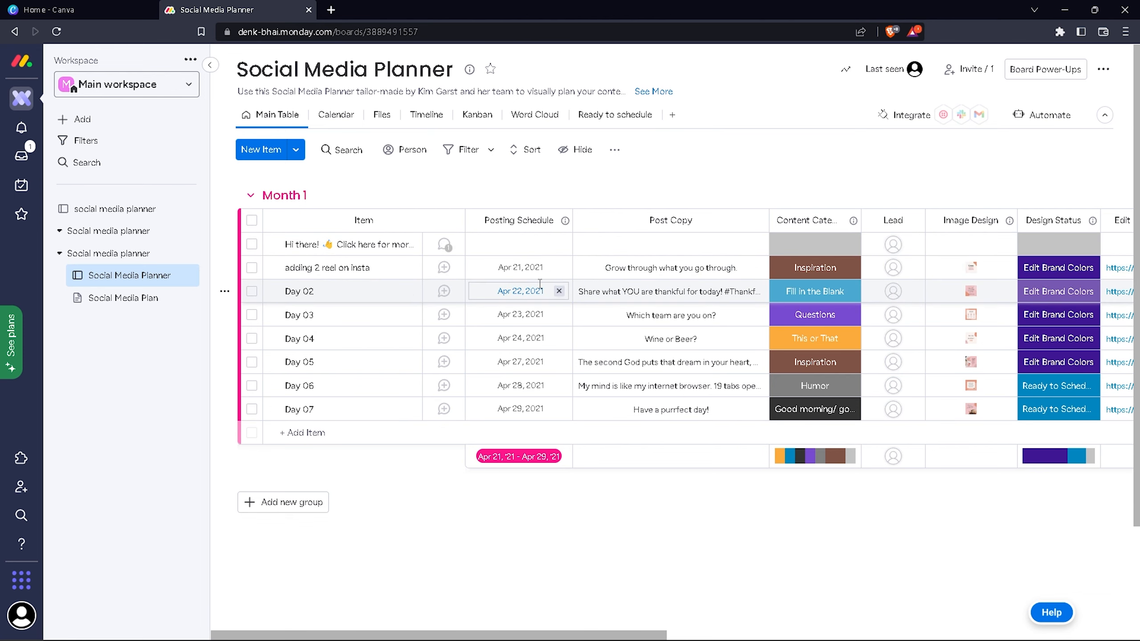
Set the posting schedule of the "adding 2 reel on insta" item to April 20, 2021.
click(520, 267)
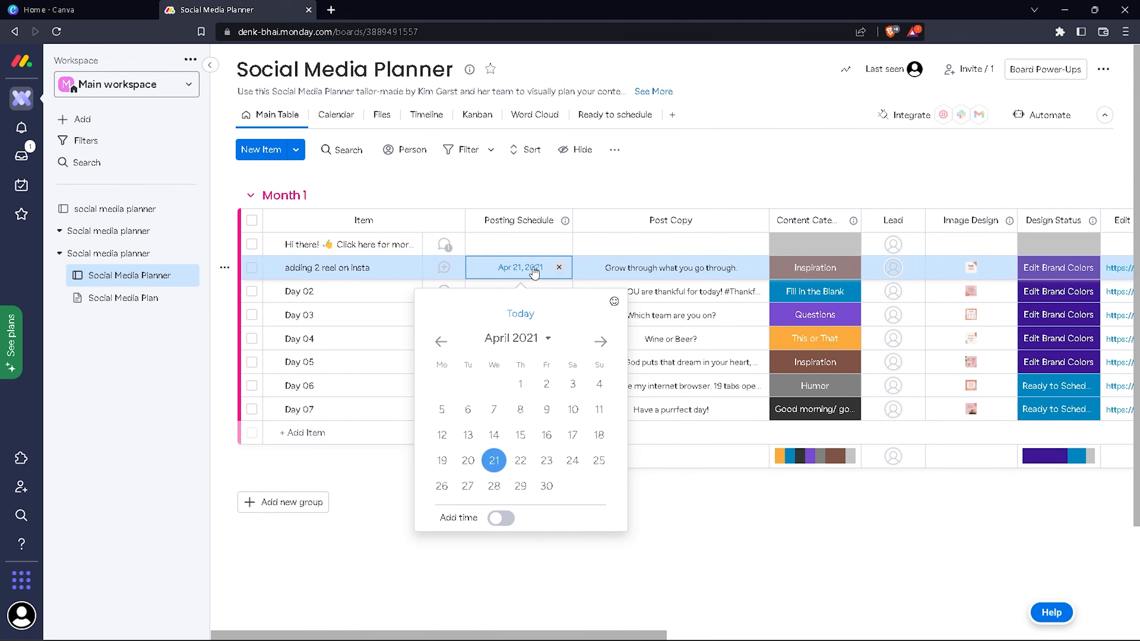
click(522, 269)
click(522, 269)
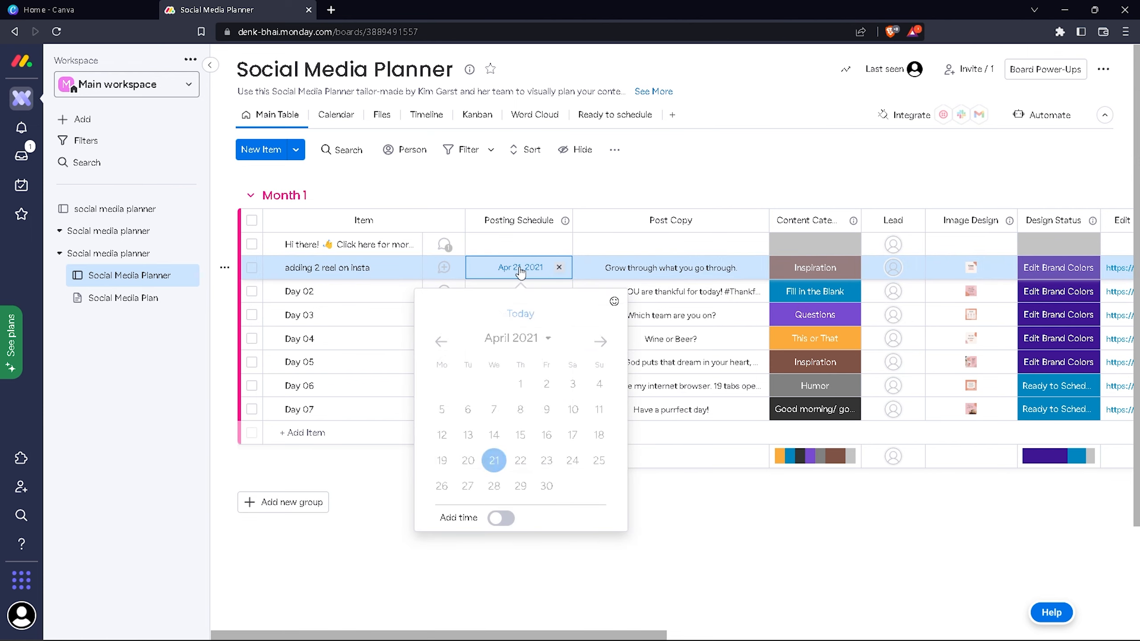
click(468, 461)
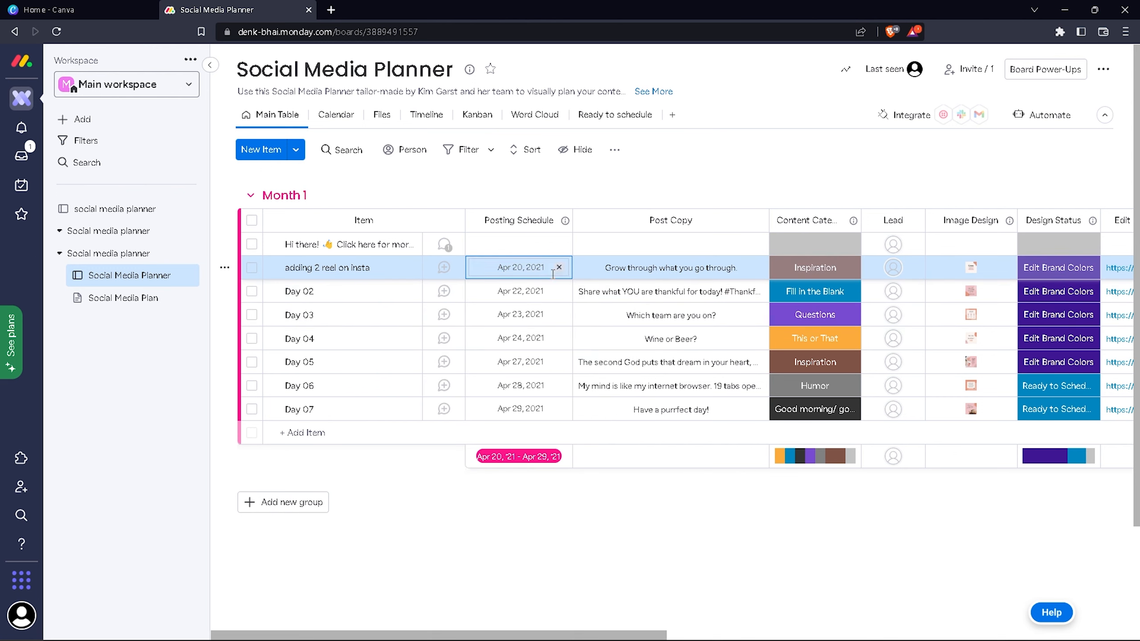
Replace the post copy of the "adding 2 reel on insta" item with "gg wp".
click(740, 268)
drag(734, 268, 586, 266)
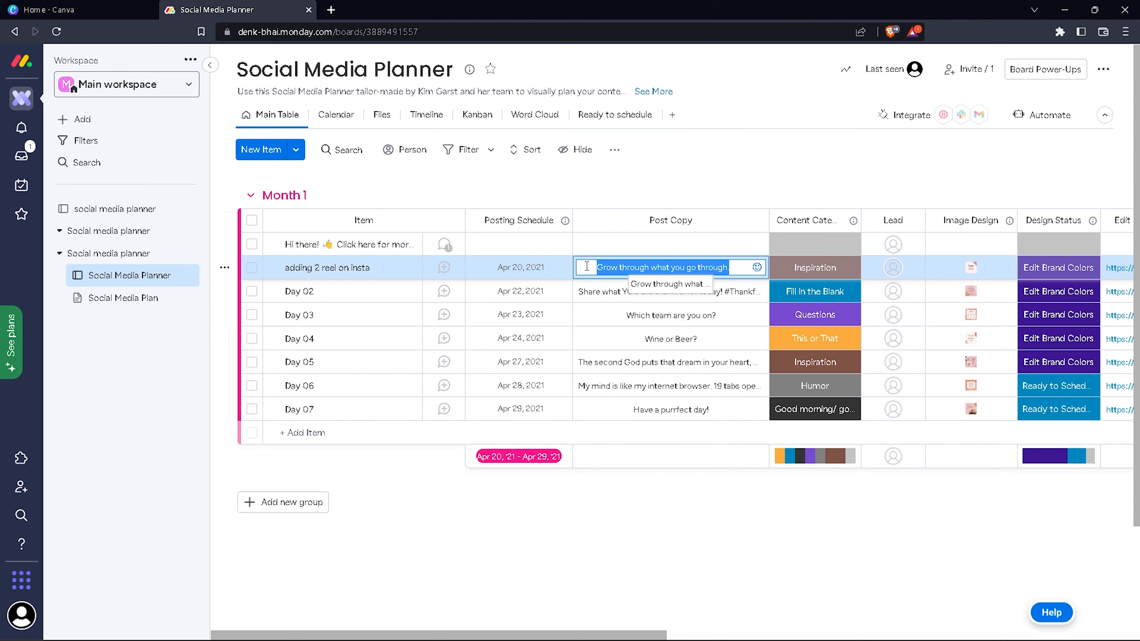
key(BackSpace)
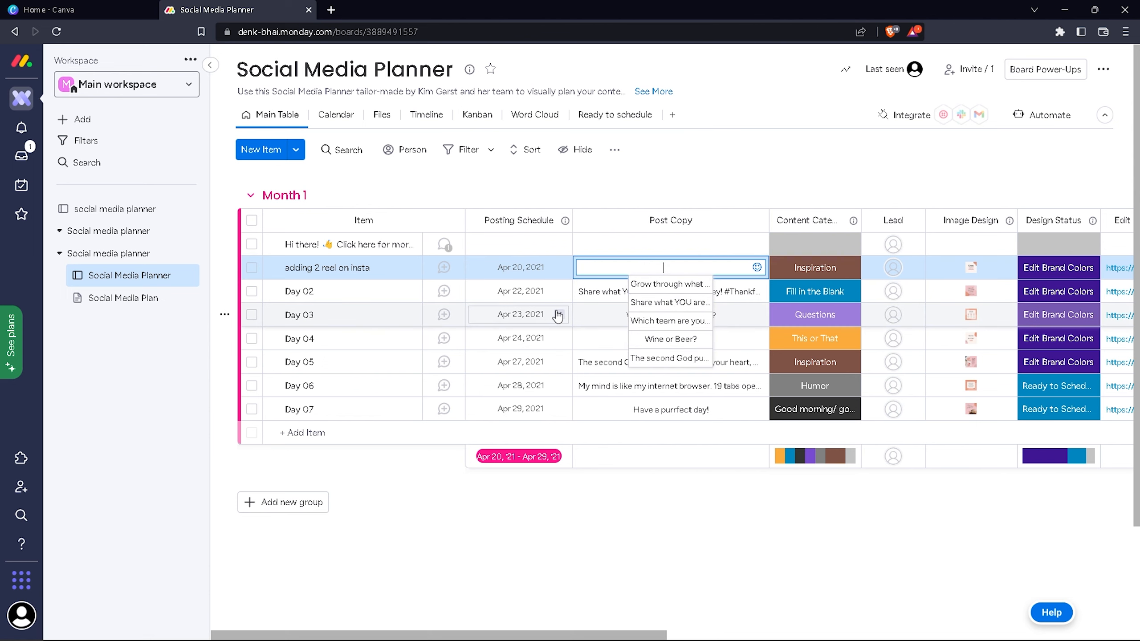
text(gg wp)
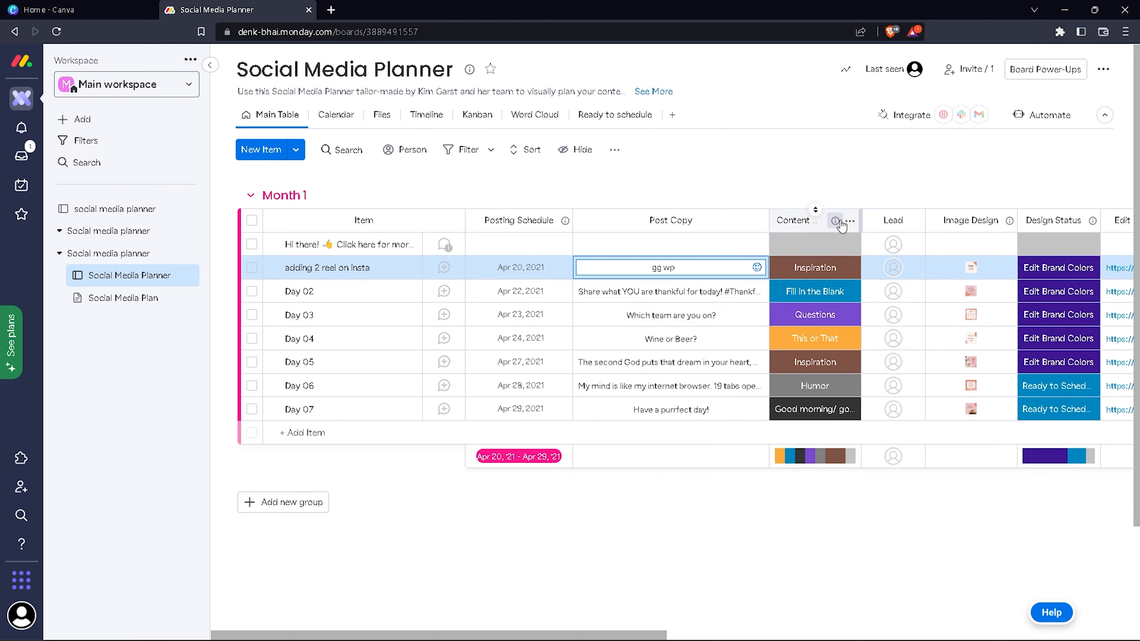
Examine the content category labels, the lead assignment choices and the image design upload sources without changing any of them.
click(840, 277)
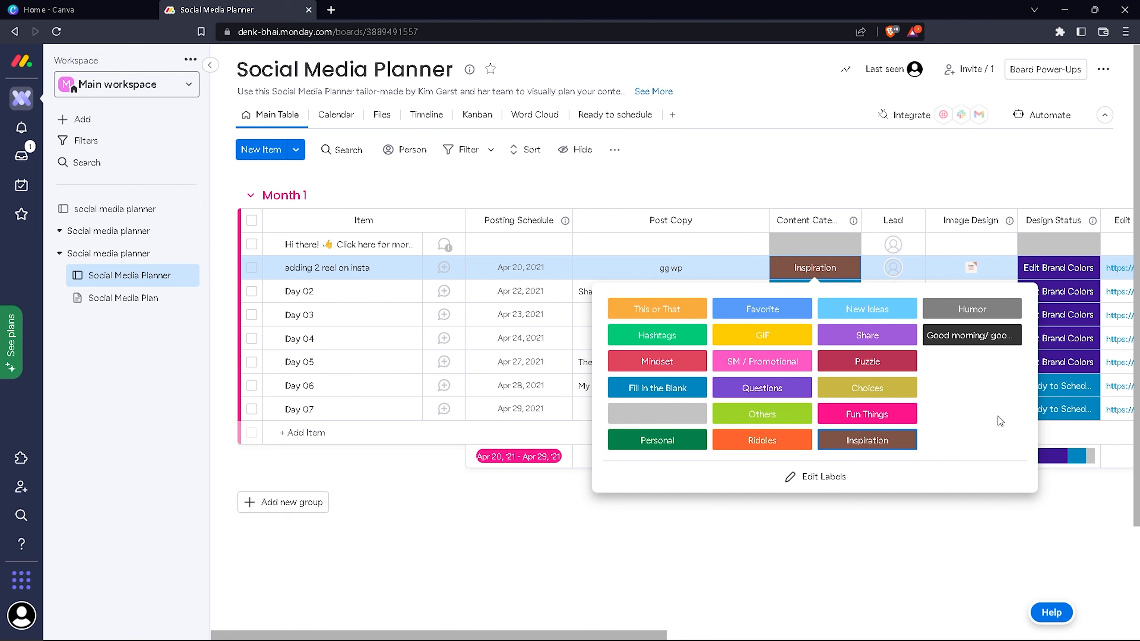
click(859, 496)
click(895, 245)
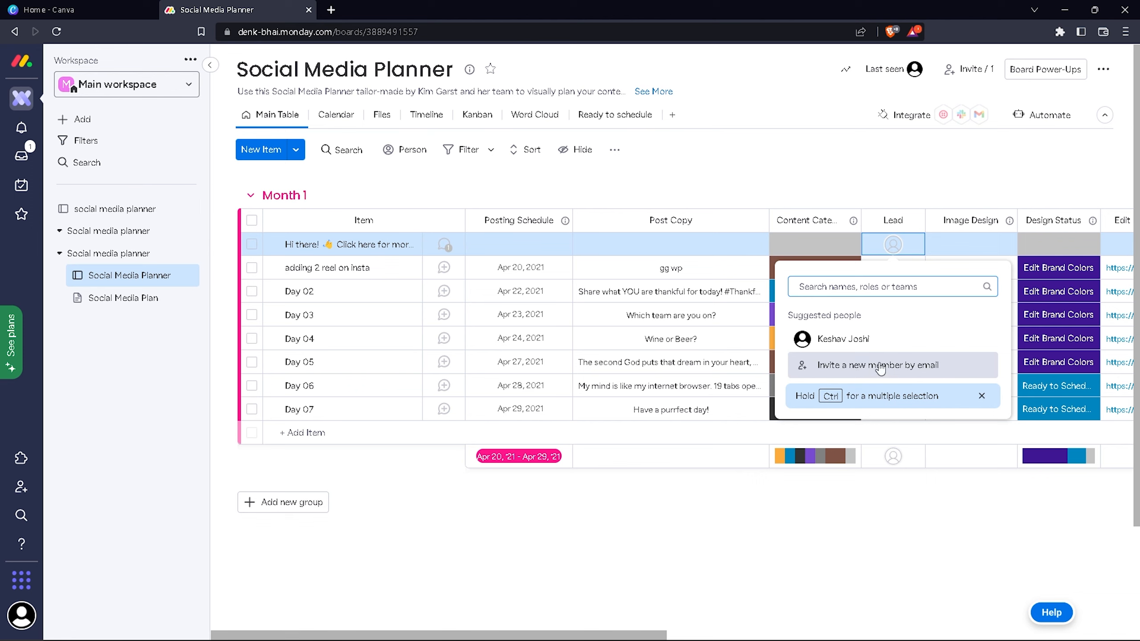
click(898, 499)
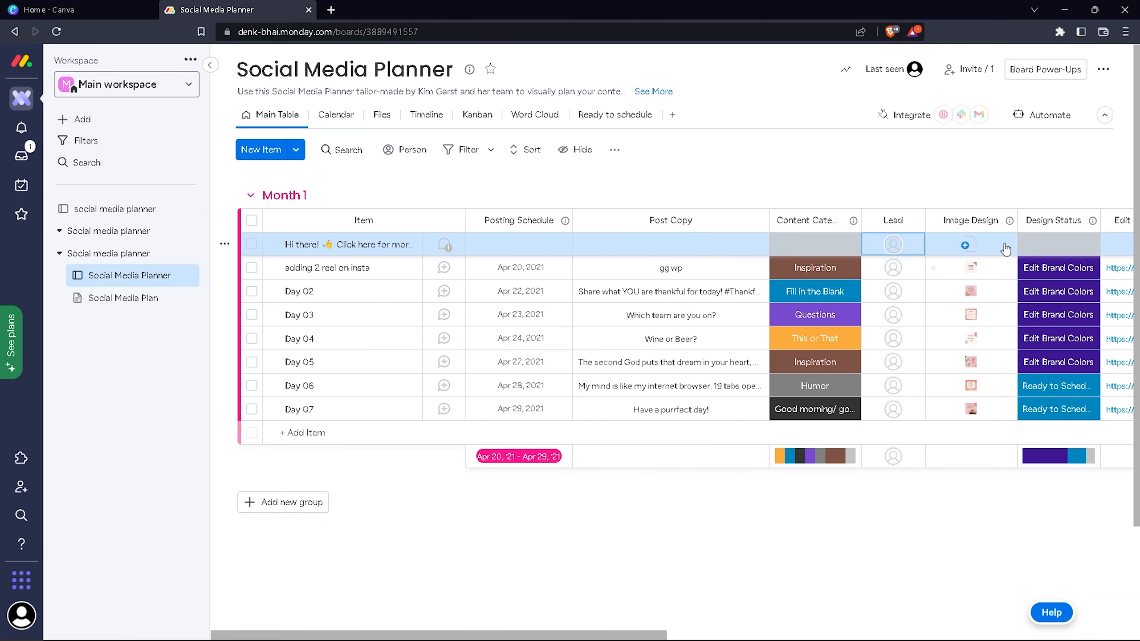
click(965, 245)
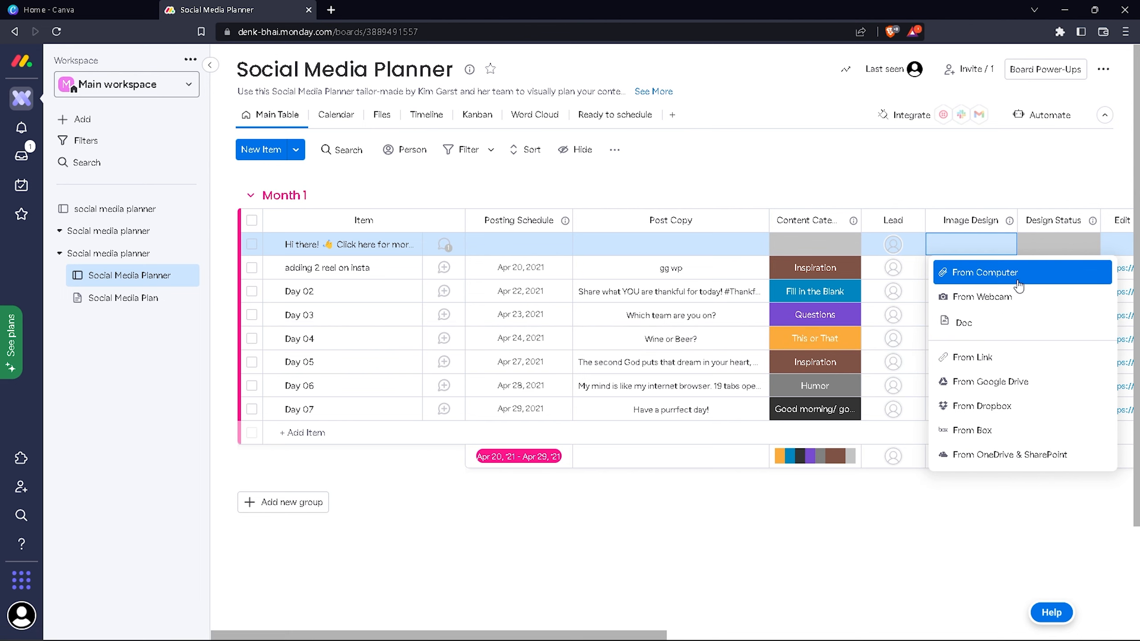
scroll(1027, 281, down, 2)
scroll(964, 237, up, 2)
click(1013, 185)
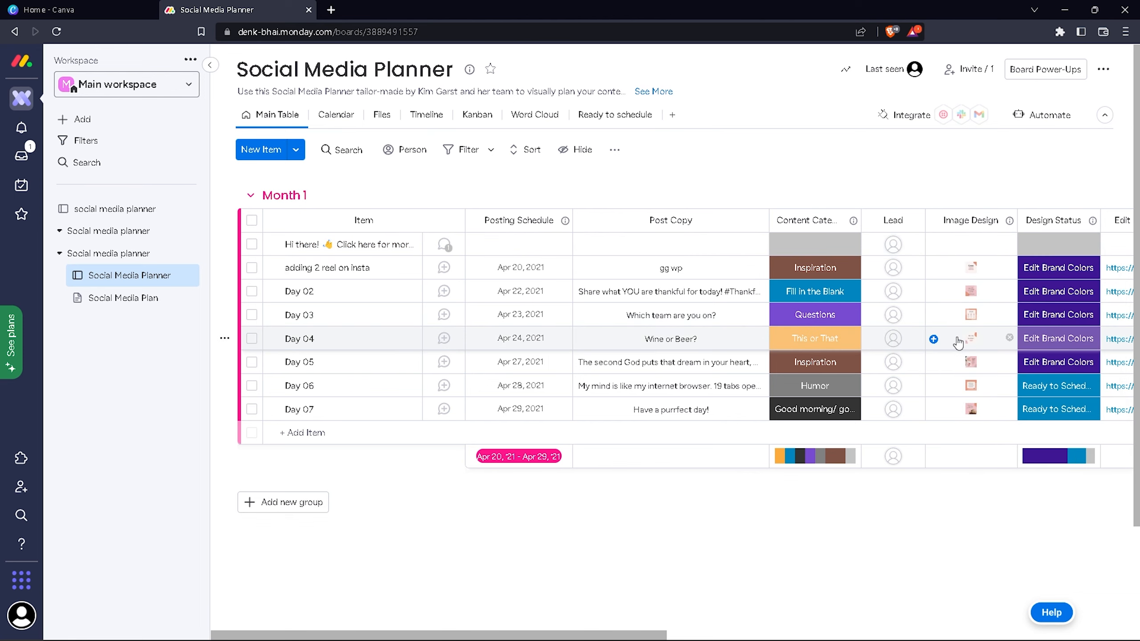
Set the "adding 2 reel on insta" item's design status to Add Logo and reselect Edit Brand Colors for Day 02.
click(1070, 268)
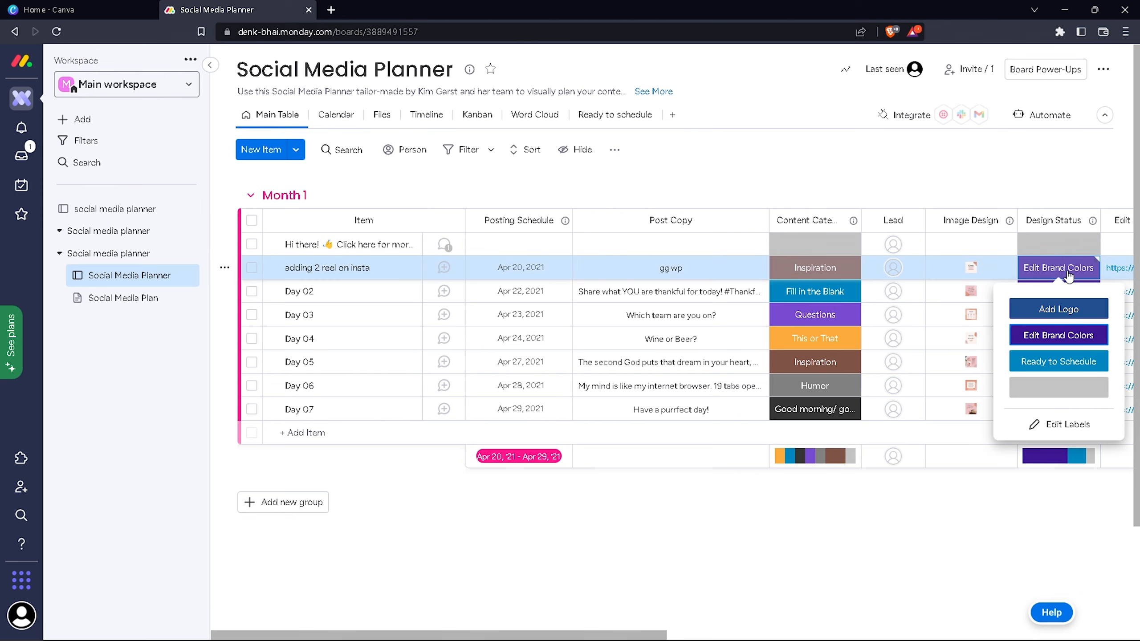
click(1071, 310)
click(1068, 291)
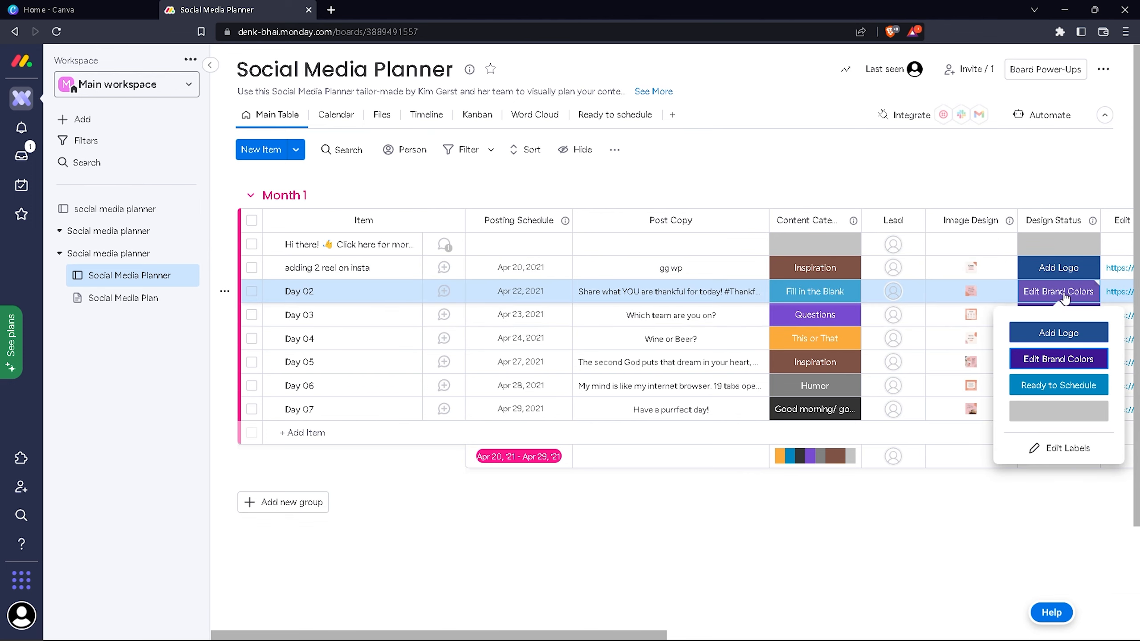
click(1083, 358)
click(1070, 292)
Set the design status of the "adding 2 reel on insta" item to Ready to Schedule.
click(1058, 268)
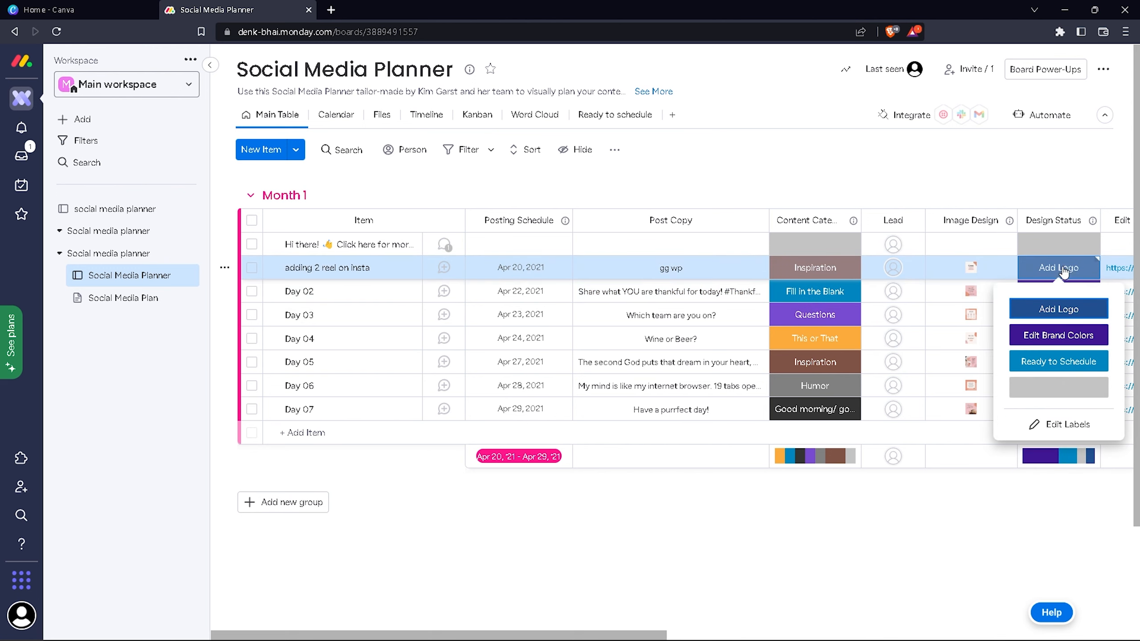
click(1080, 362)
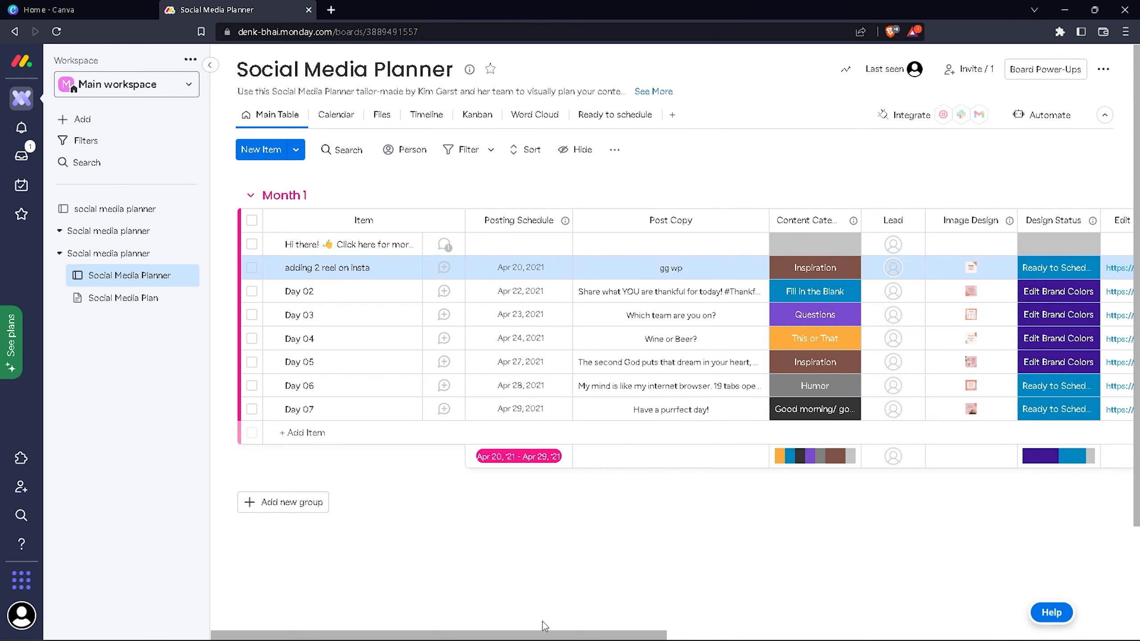
scroll(542, 622, right, 3)
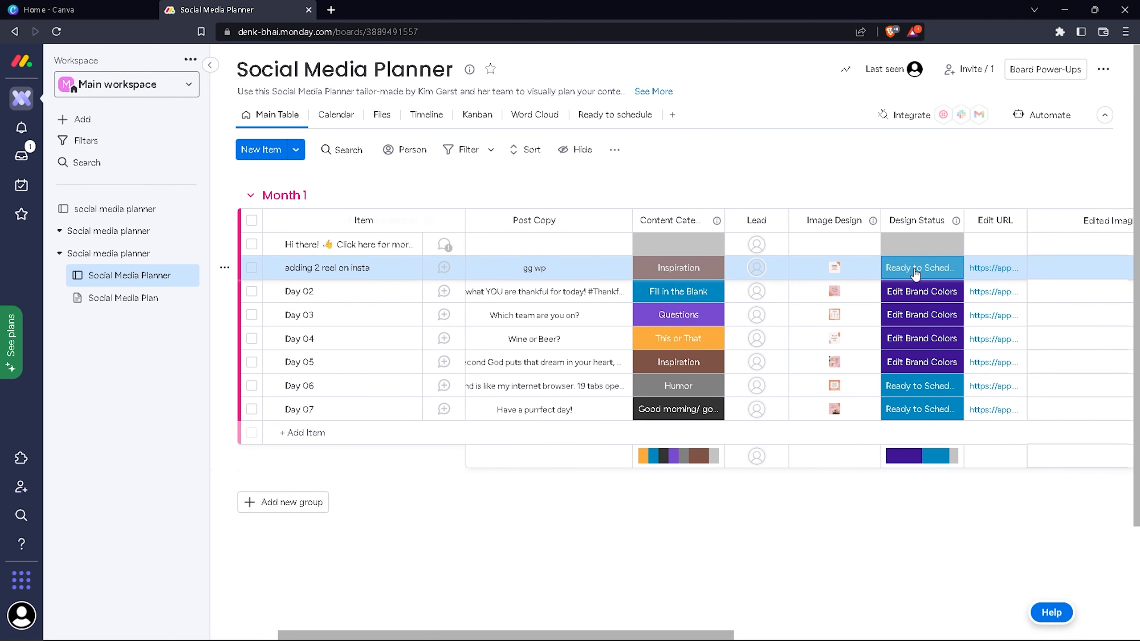
click(916, 269)
click(937, 141)
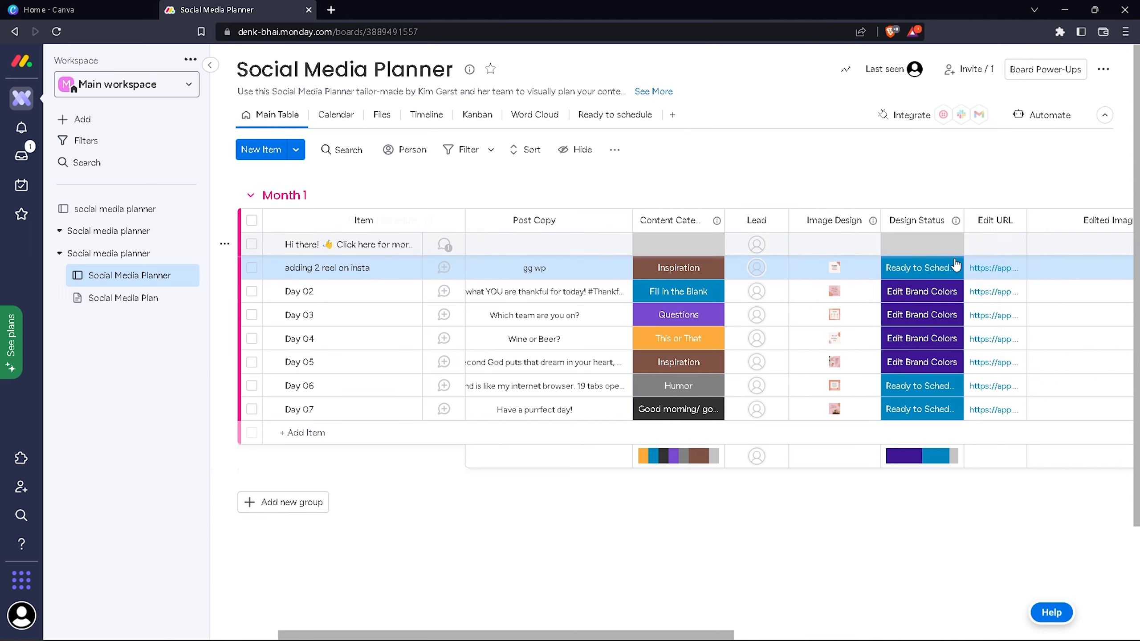
Set the design status of Day 02 and Day 03 to Ready to Schedule.
click(926, 293)
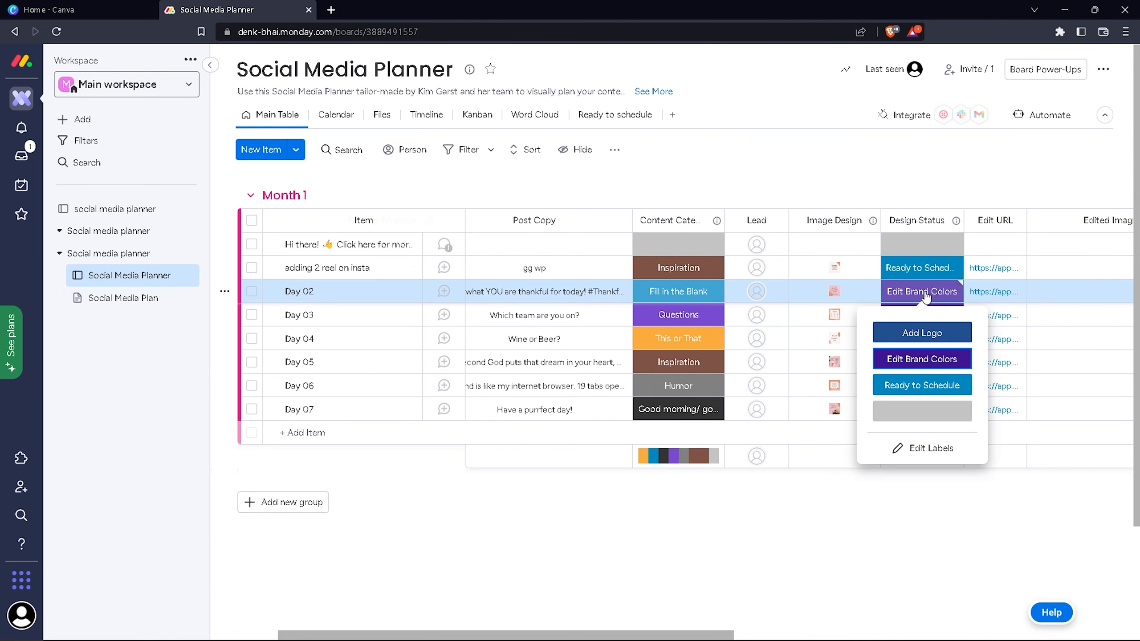
click(928, 387)
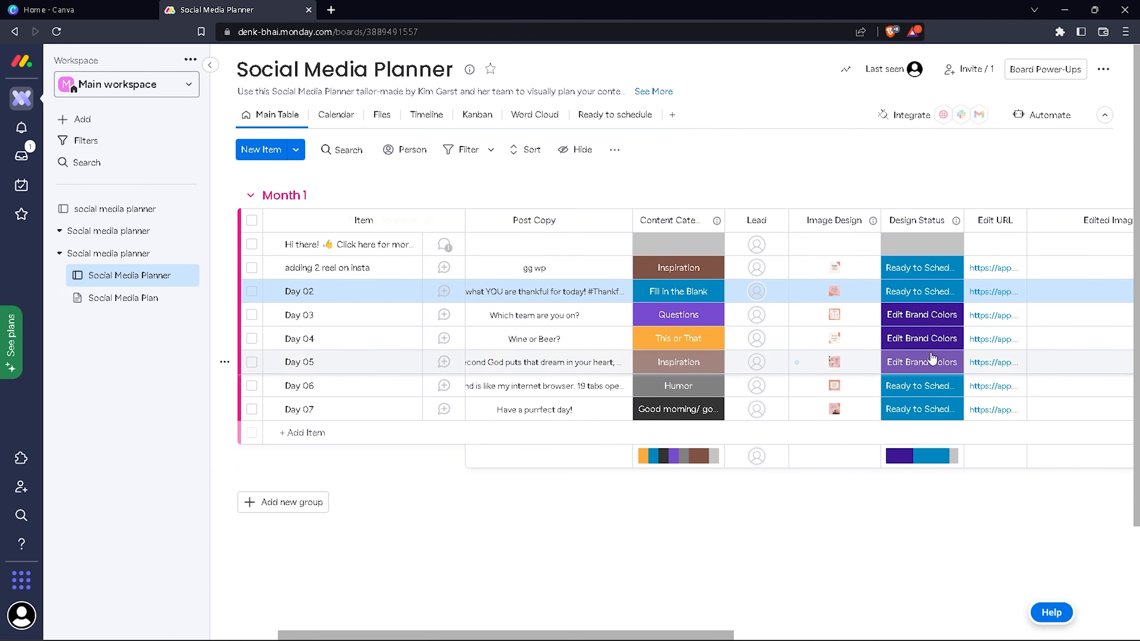
click(922, 314)
click(921, 408)
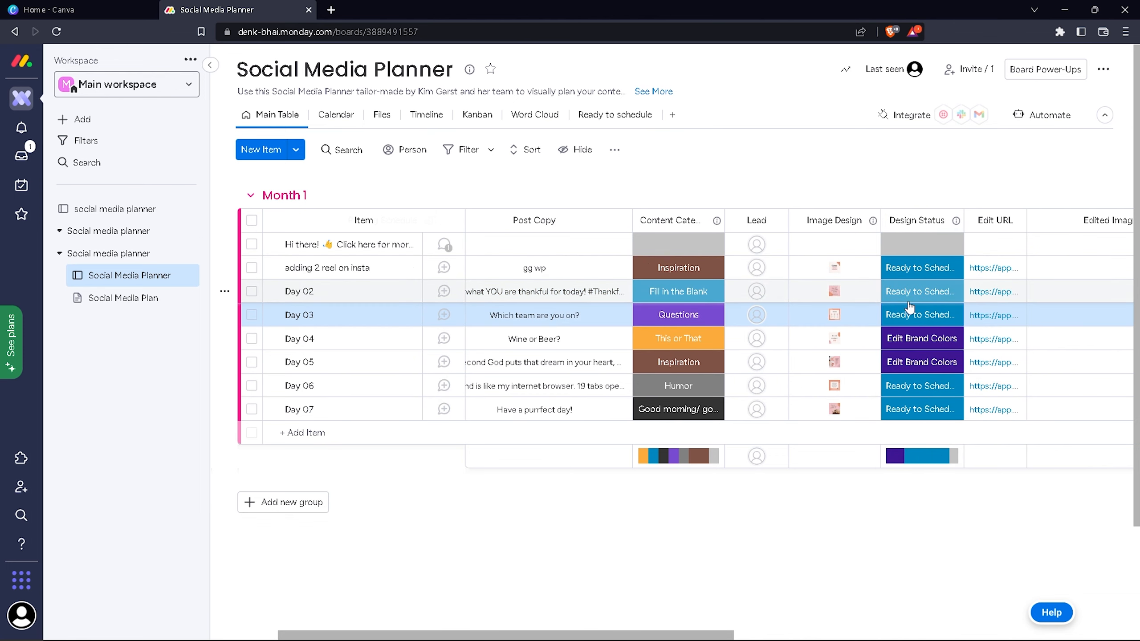
Enter instagram.com as the Edit URL of the "adding 2 reel on insta" item.
drag(632, 633, 709, 631)
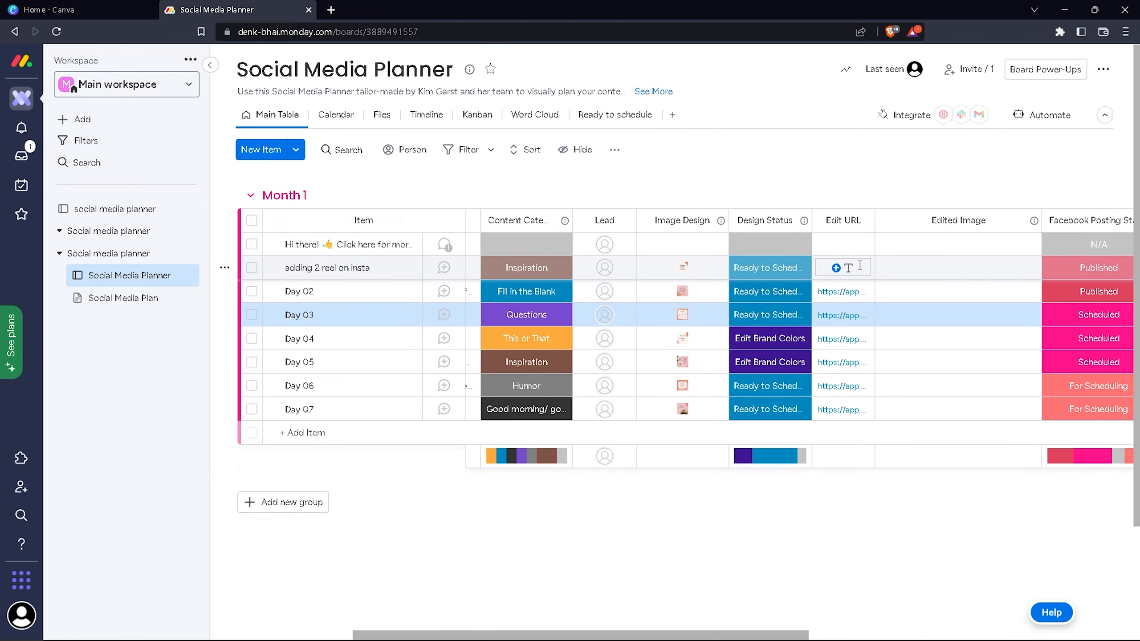
click(847, 268)
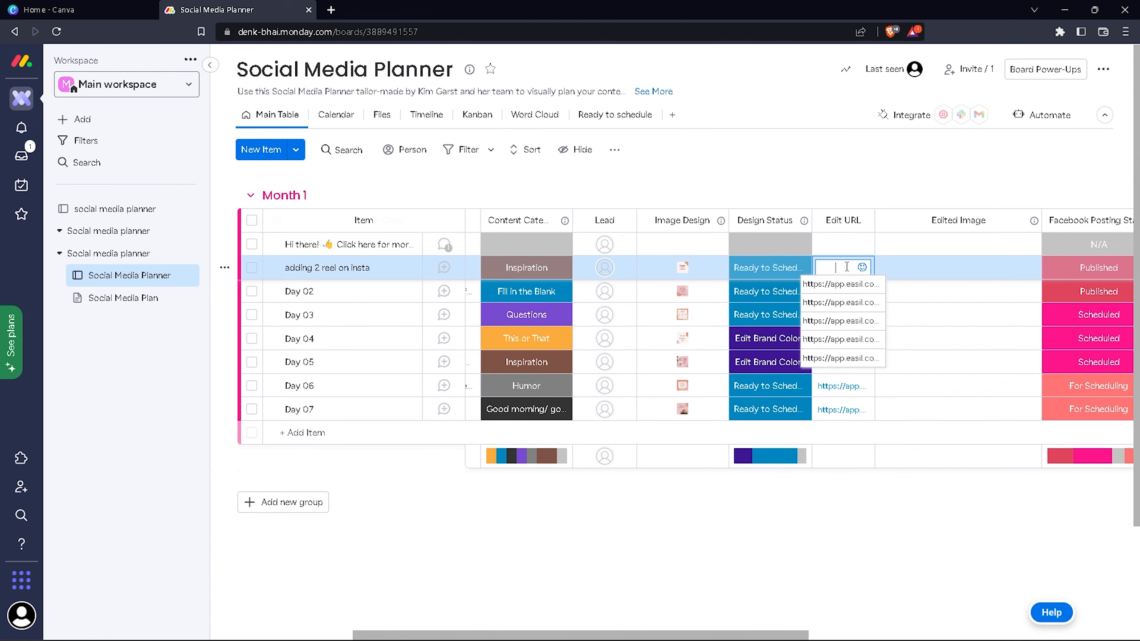
text(in)
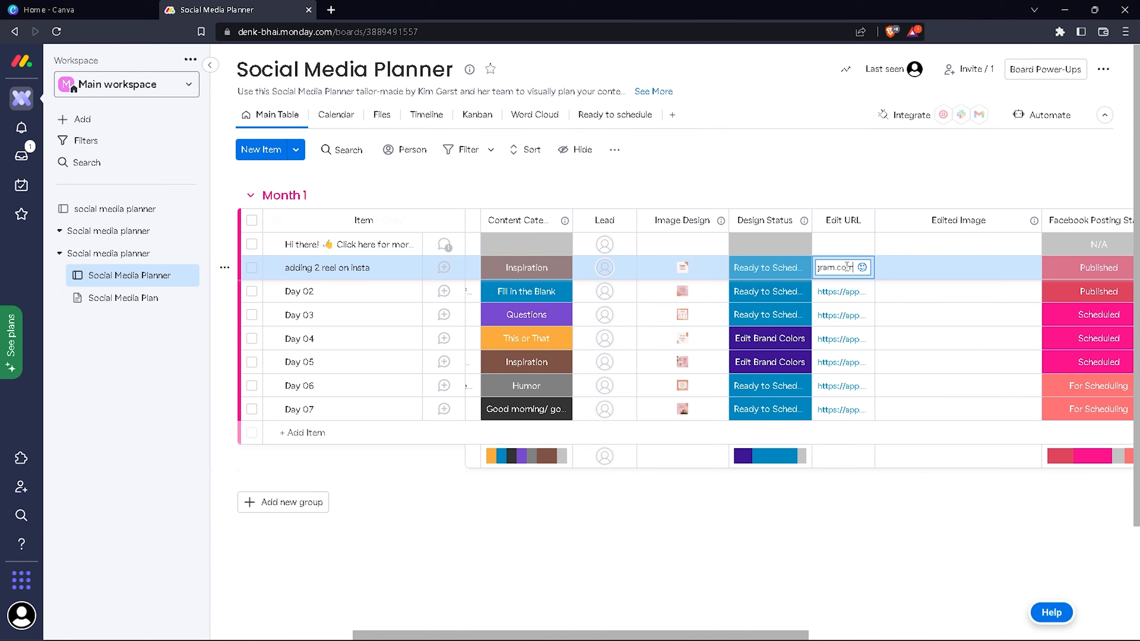
Save the Edit URL of the "adding 2 reel on insta" item and test its link in a separate tab.
key(Return)
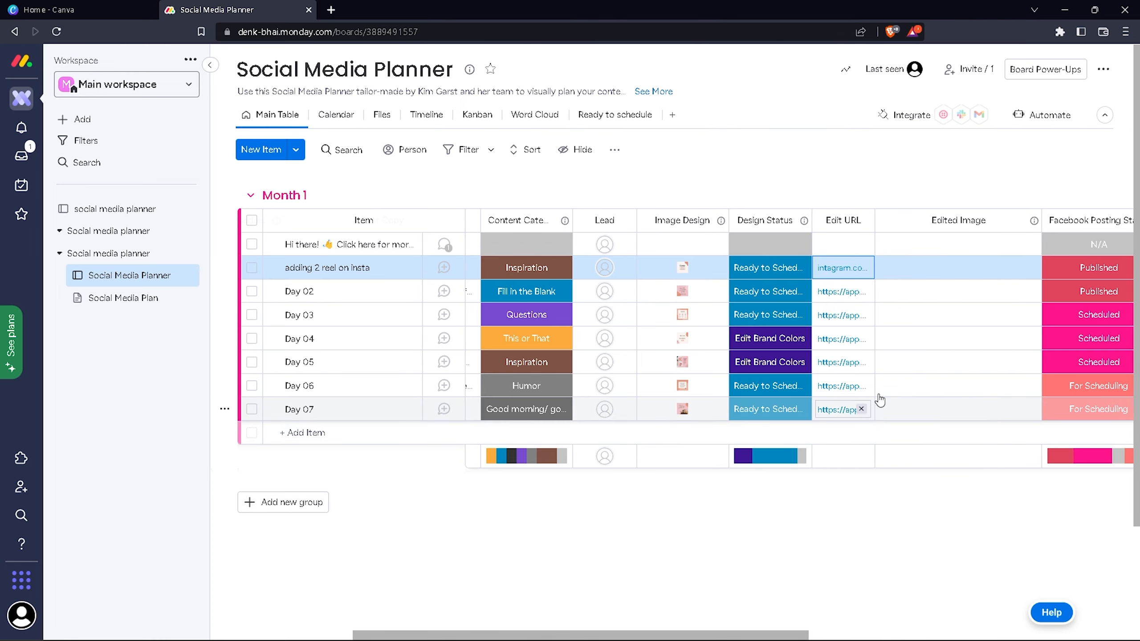
click(837, 269)
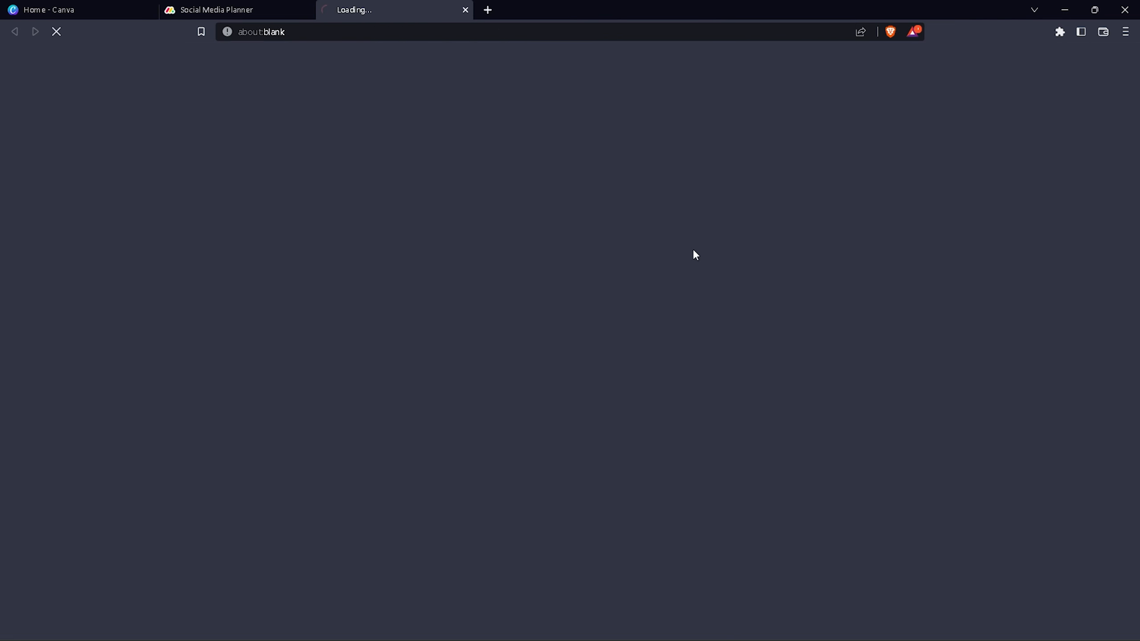
click(466, 10)
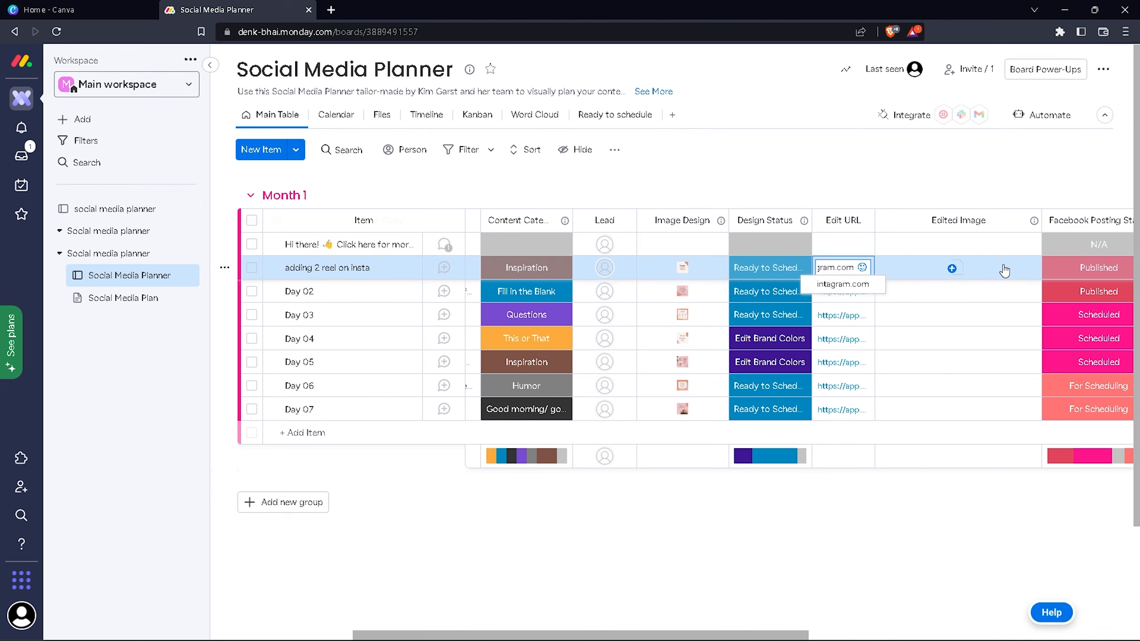
Set the "adding 2 reel on insta" item's Facebook and Twitter posting statuses to Scheduled and its Instagram posting status to For Scheduling.
click(787, 639)
scroll(849, 456, right, 10)
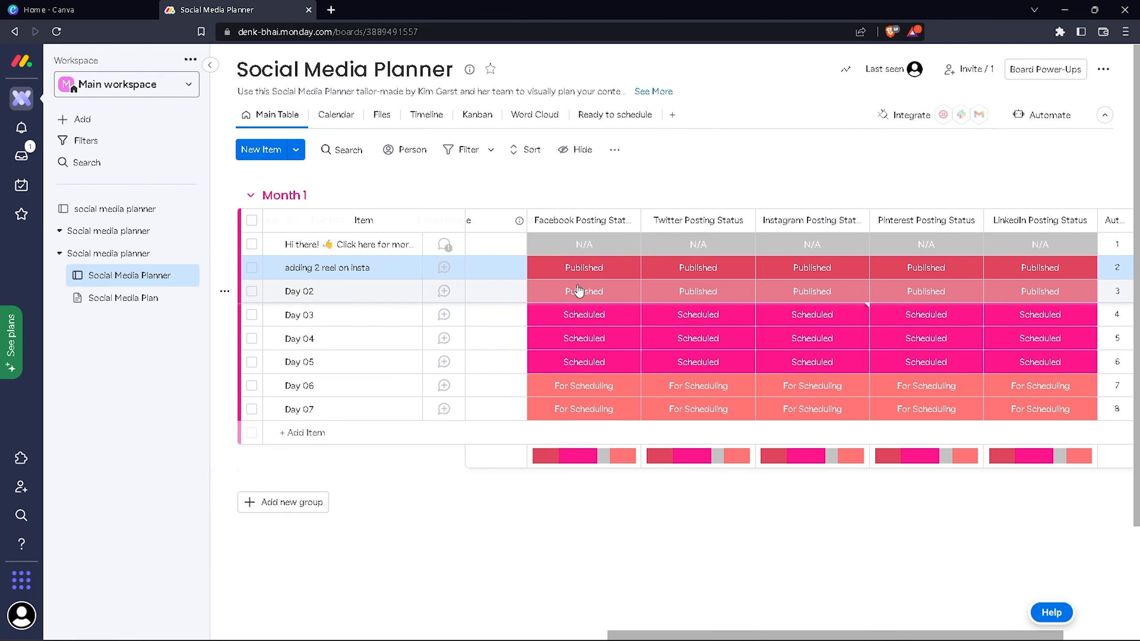
click(567, 274)
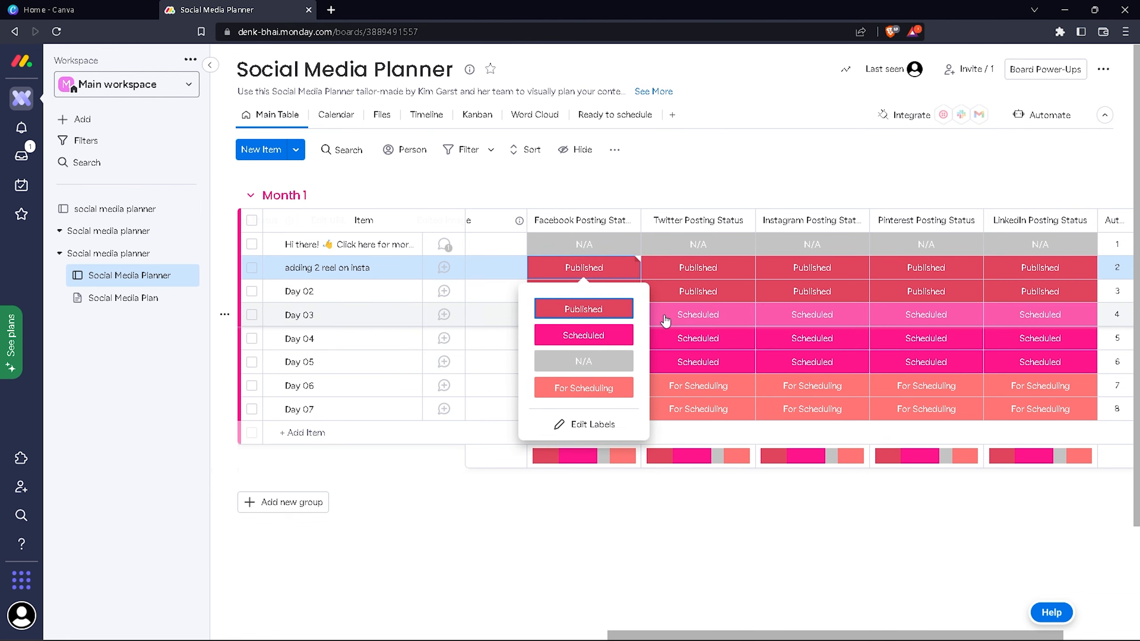
click(608, 335)
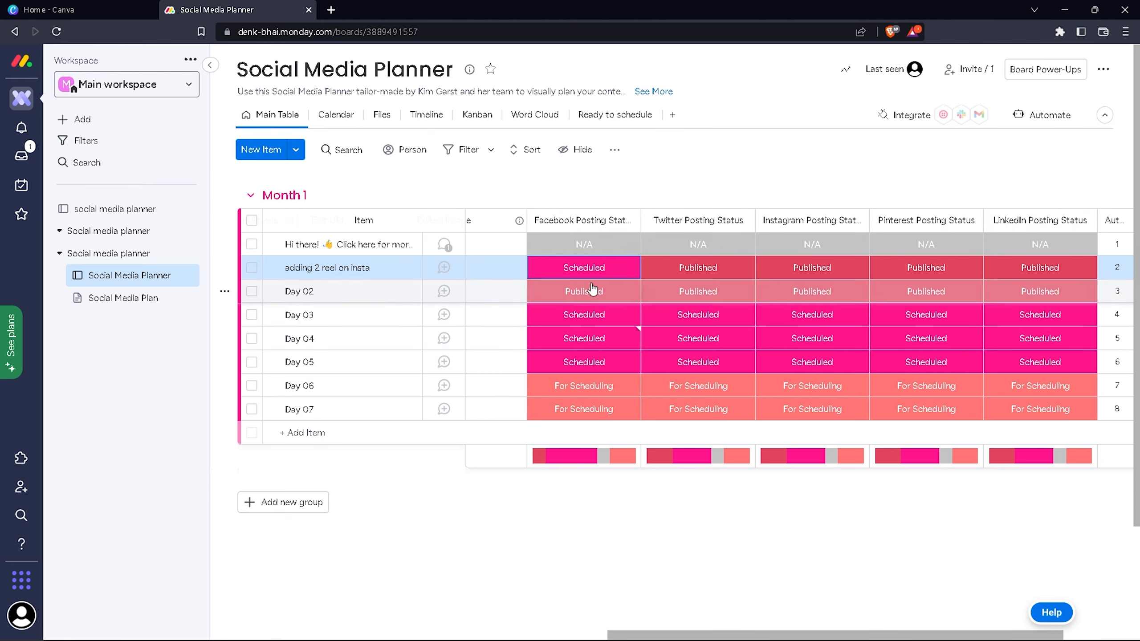
click(670, 272)
click(700, 335)
click(798, 271)
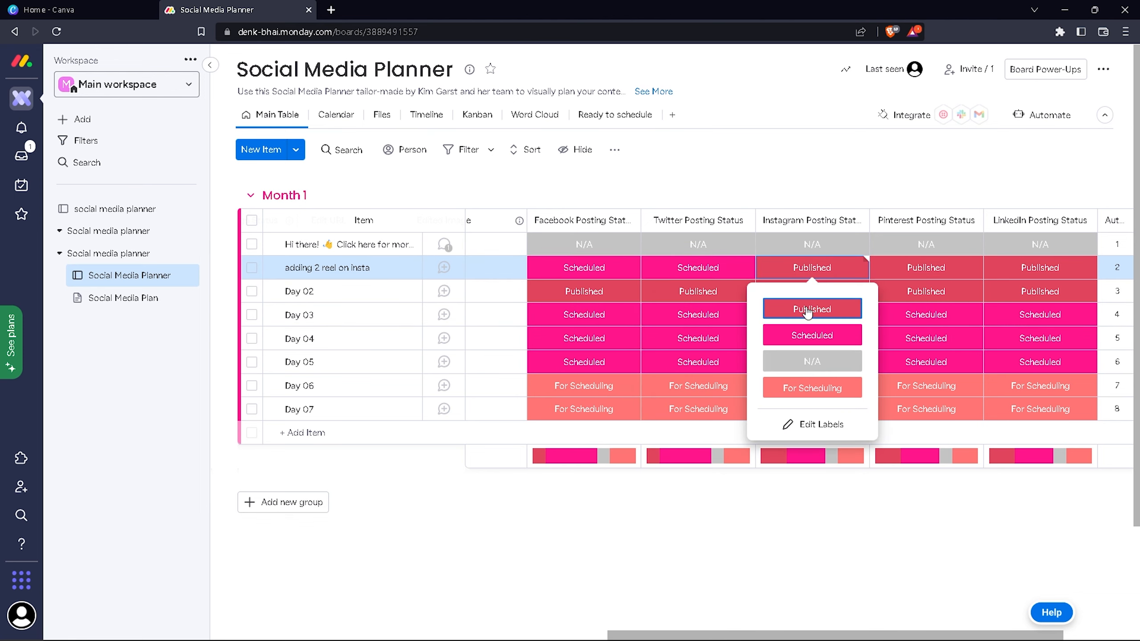
click(813, 391)
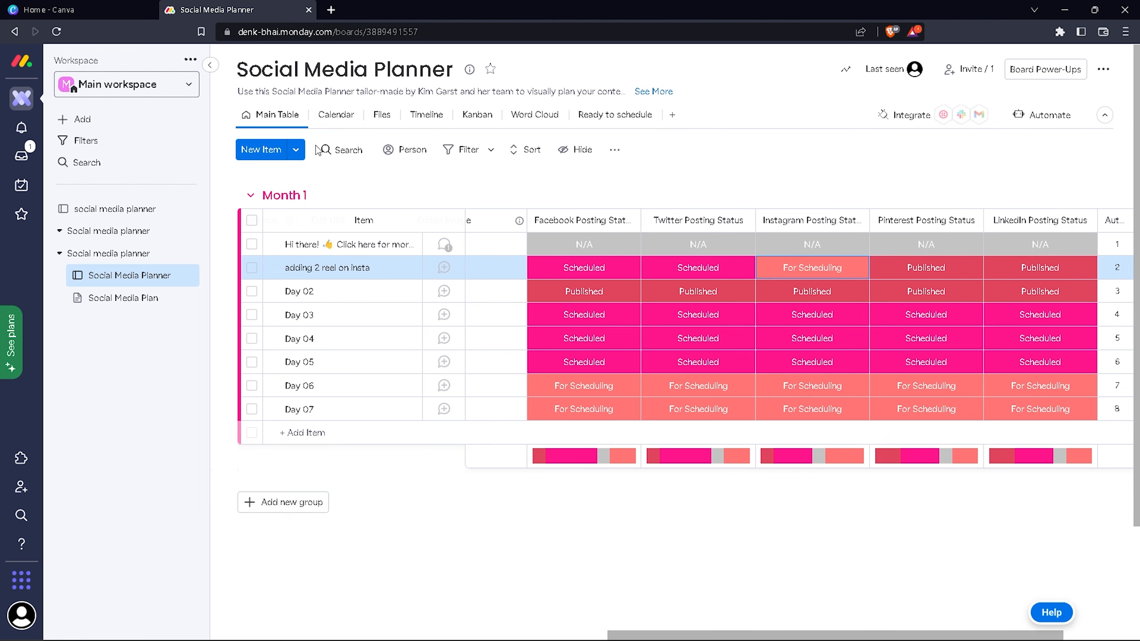
Open the board's Calendar view and compare its Month, Week and Day layouts.
click(332, 115)
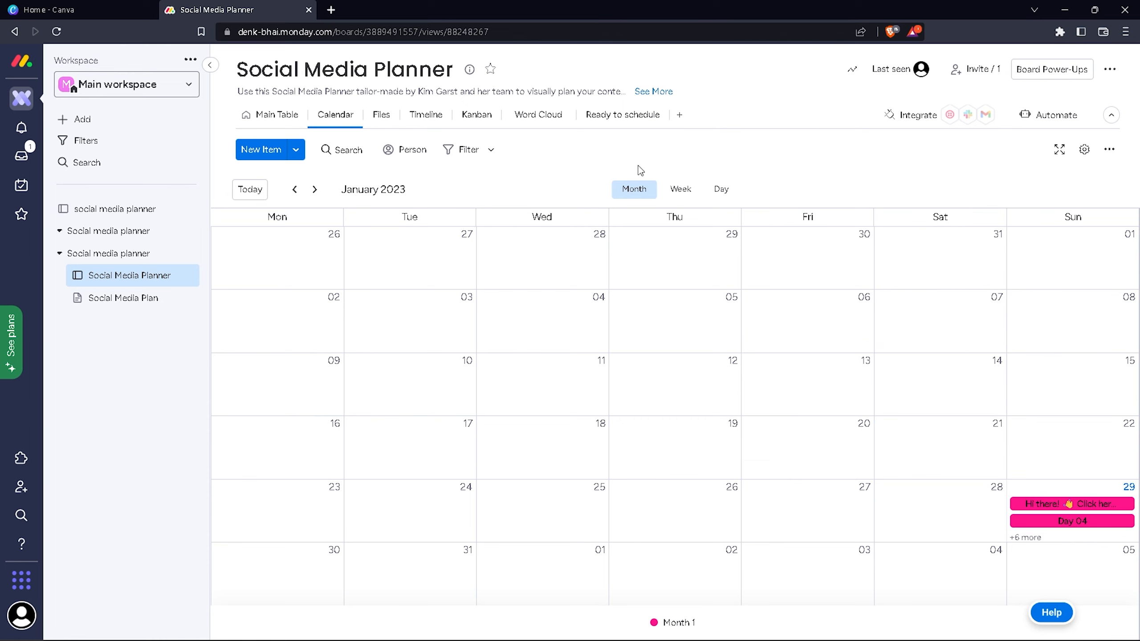
click(682, 198)
click(725, 199)
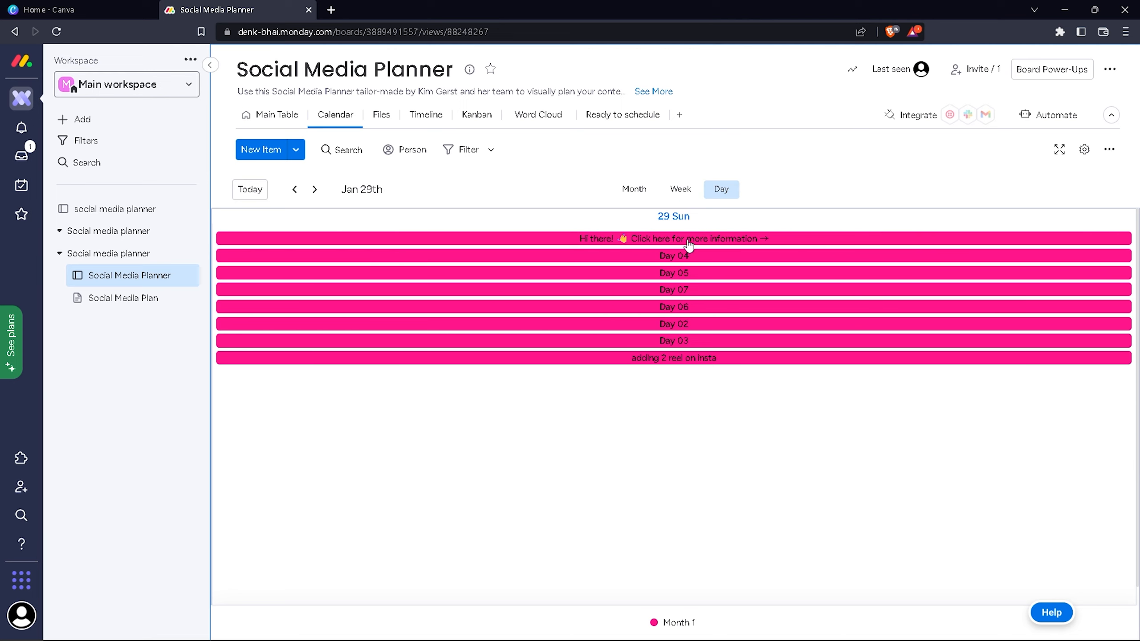
click(681, 196)
click(635, 194)
click(714, 193)
Review all the details of the Day 05 item from the calendar's Day layout and close its card.
click(639, 273)
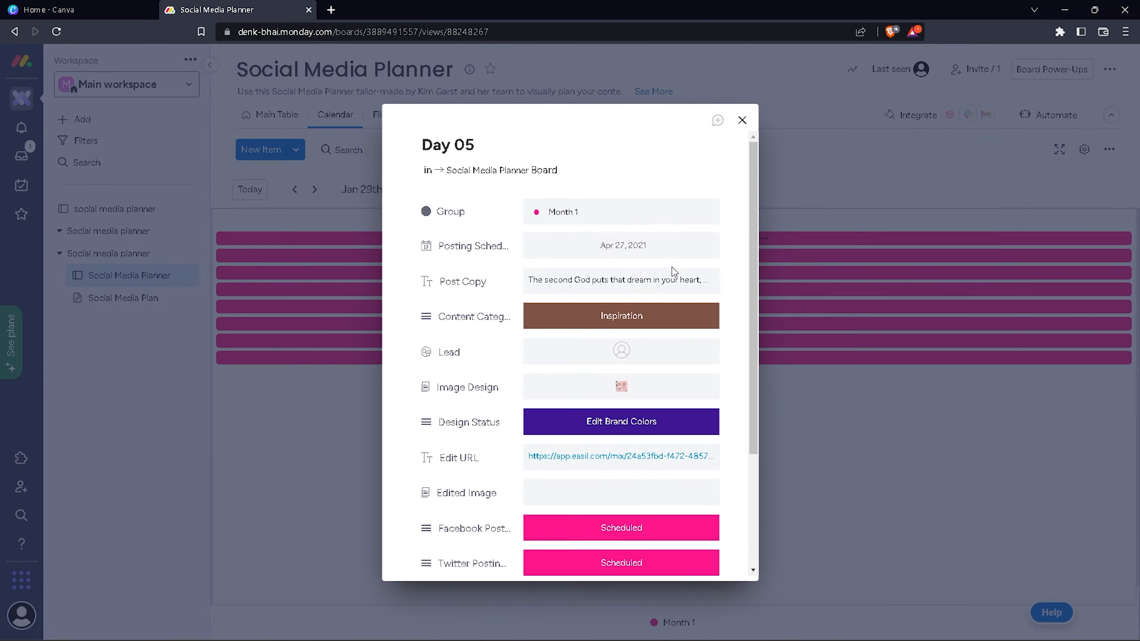
scroll(684, 254, down, 3)
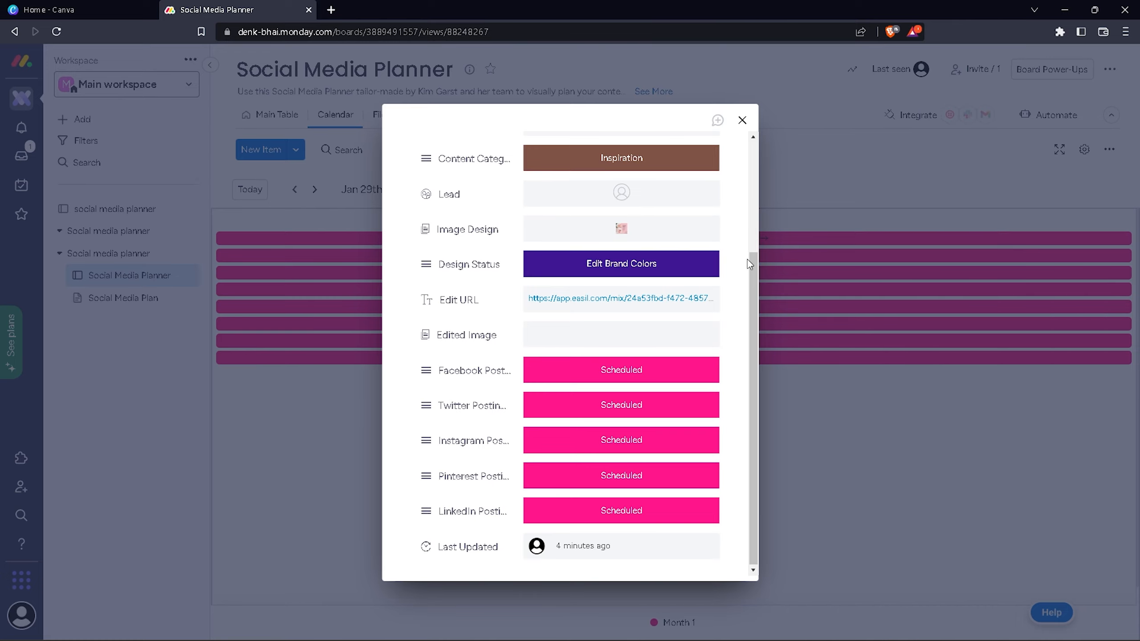
click(762, 271)
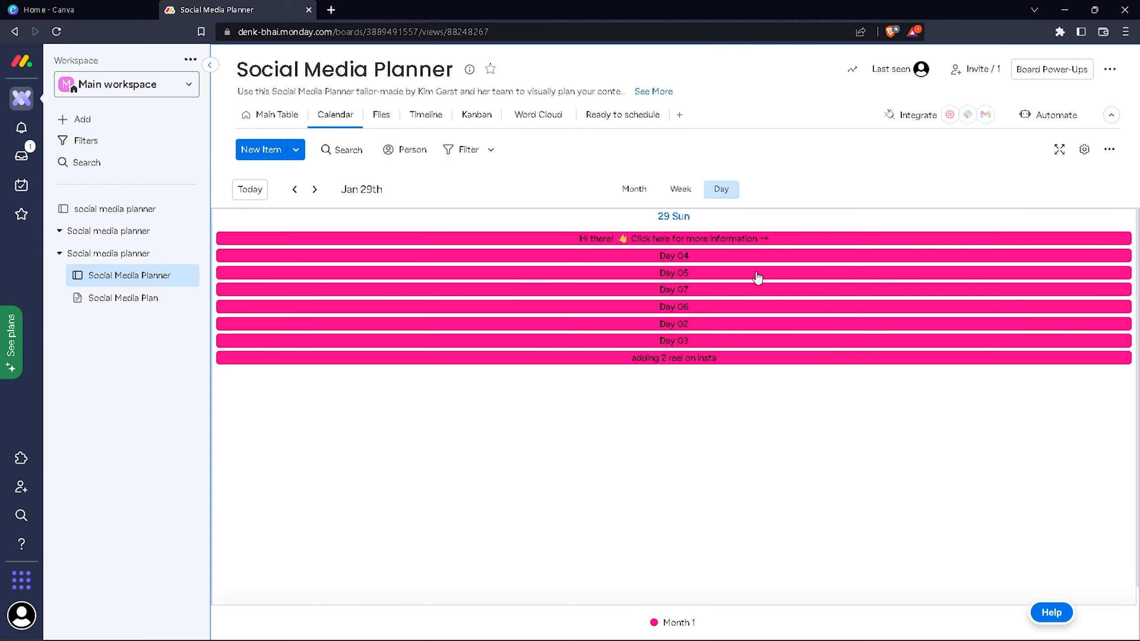
Compare the board's Main Table and Calendar views and look through its Files gallery.
click(275, 120)
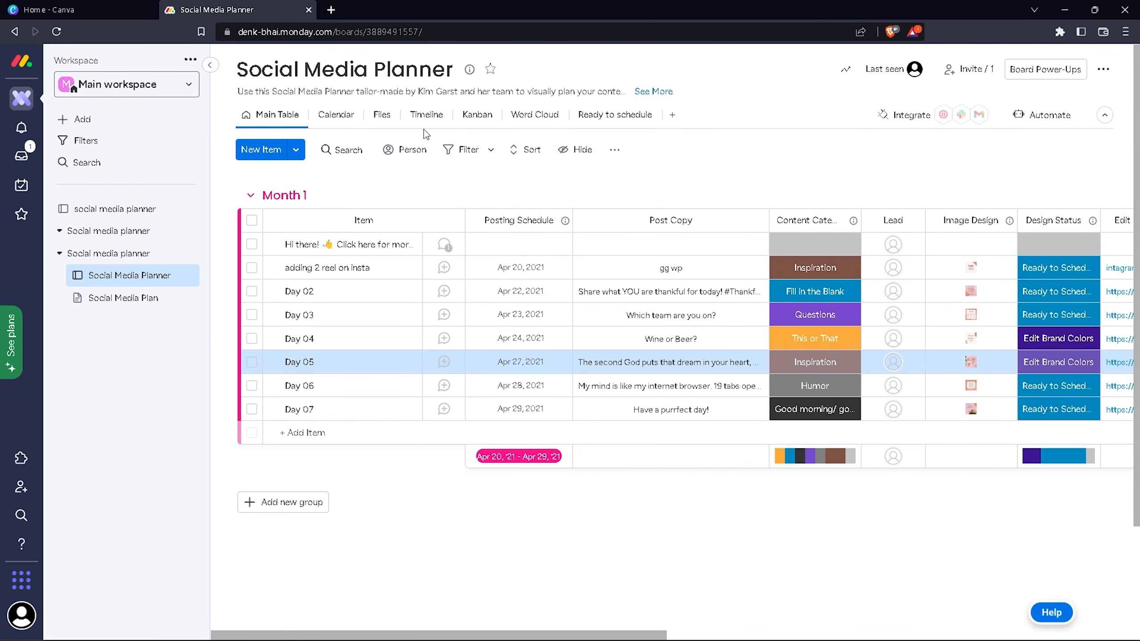
click(344, 117)
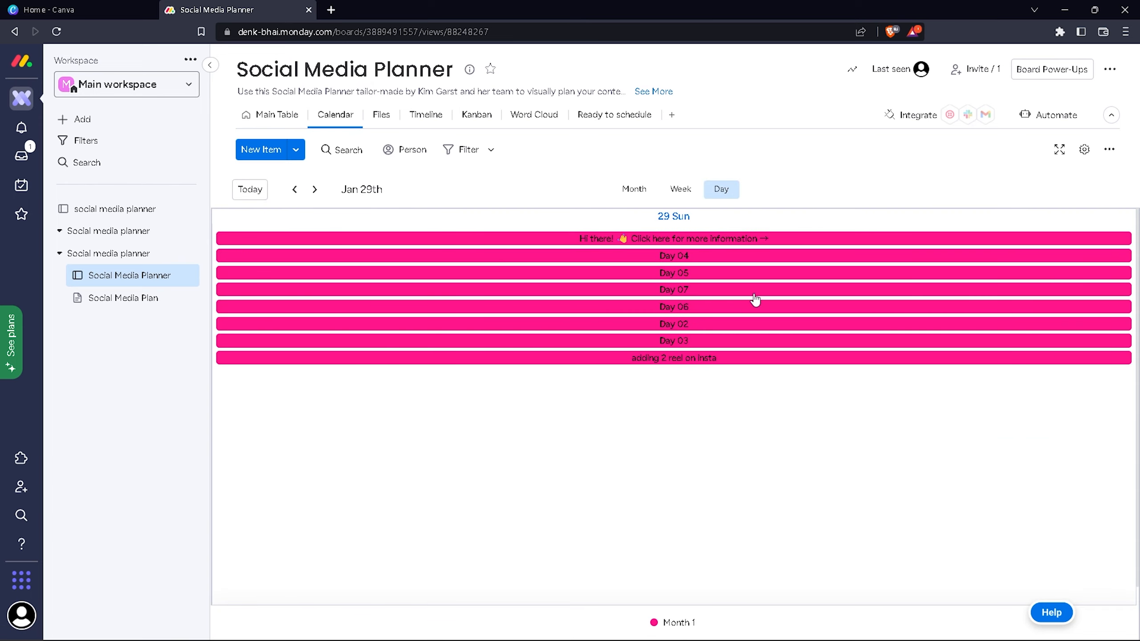
click(381, 116)
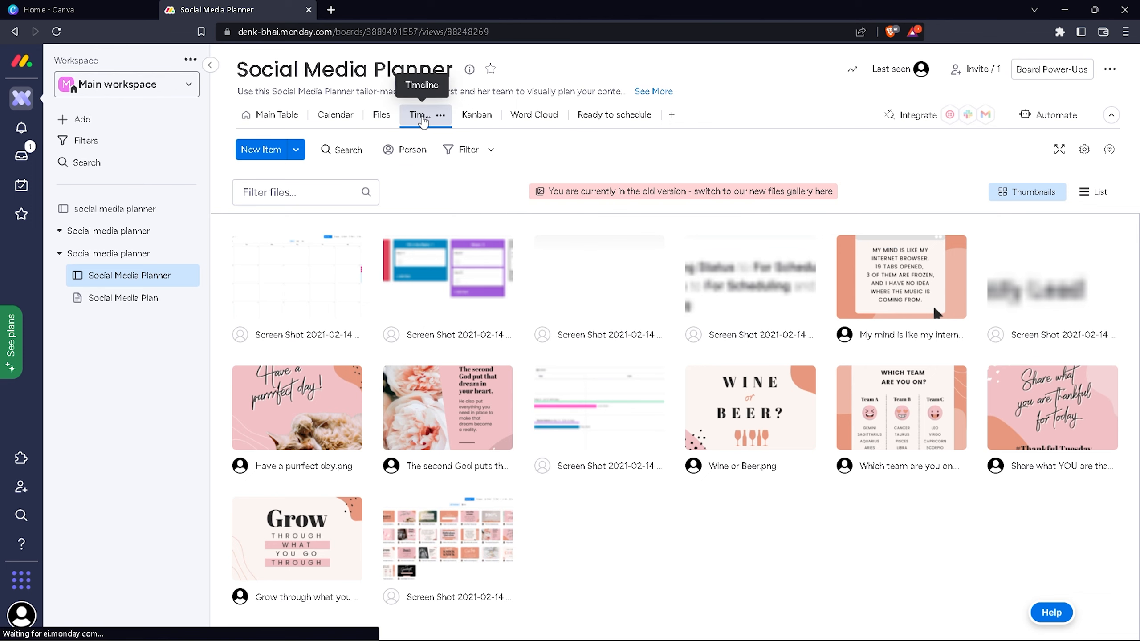
Inspect the Timeline view at the Weeks, Quarters and Days scales and compare it with the Main Table.
click(424, 115)
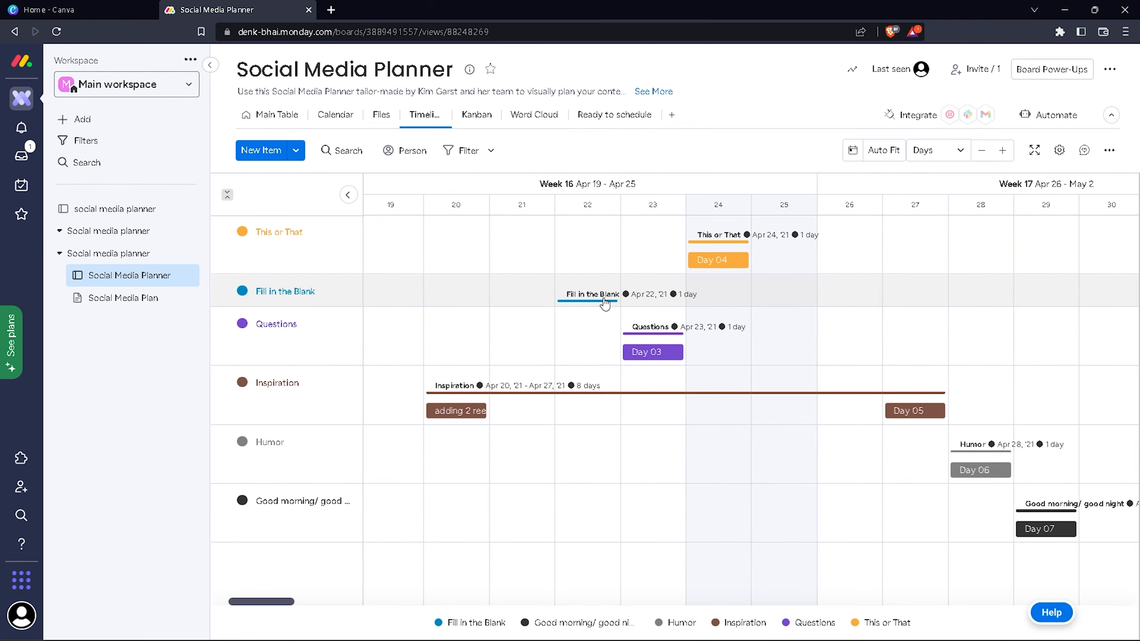
click(925, 152)
click(926, 196)
click(933, 155)
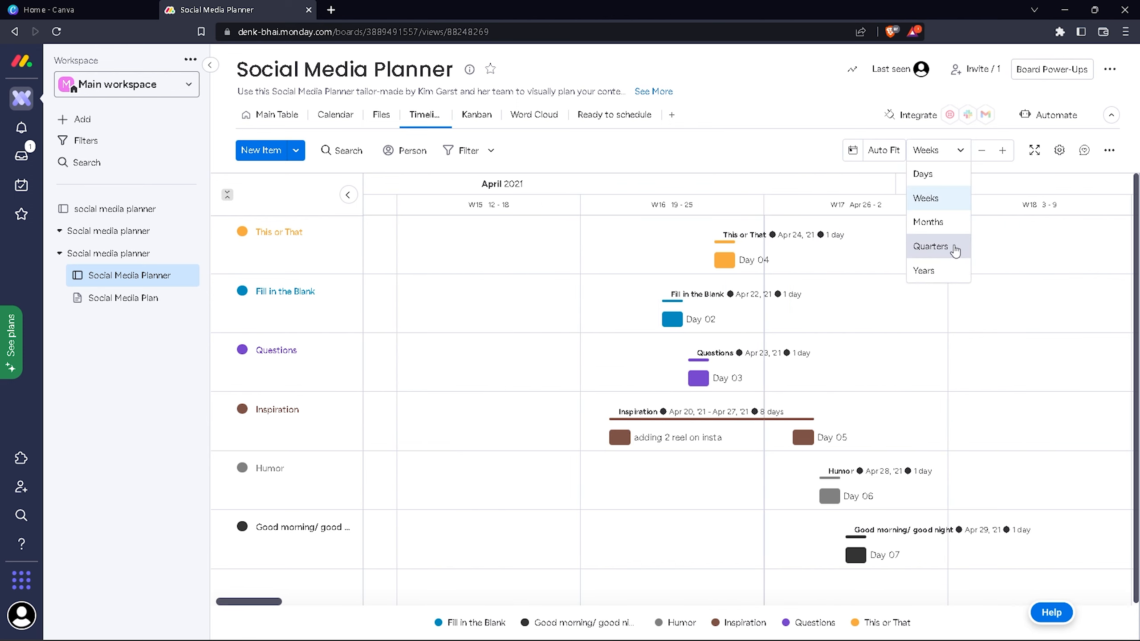
click(943, 246)
click(938, 156)
click(932, 181)
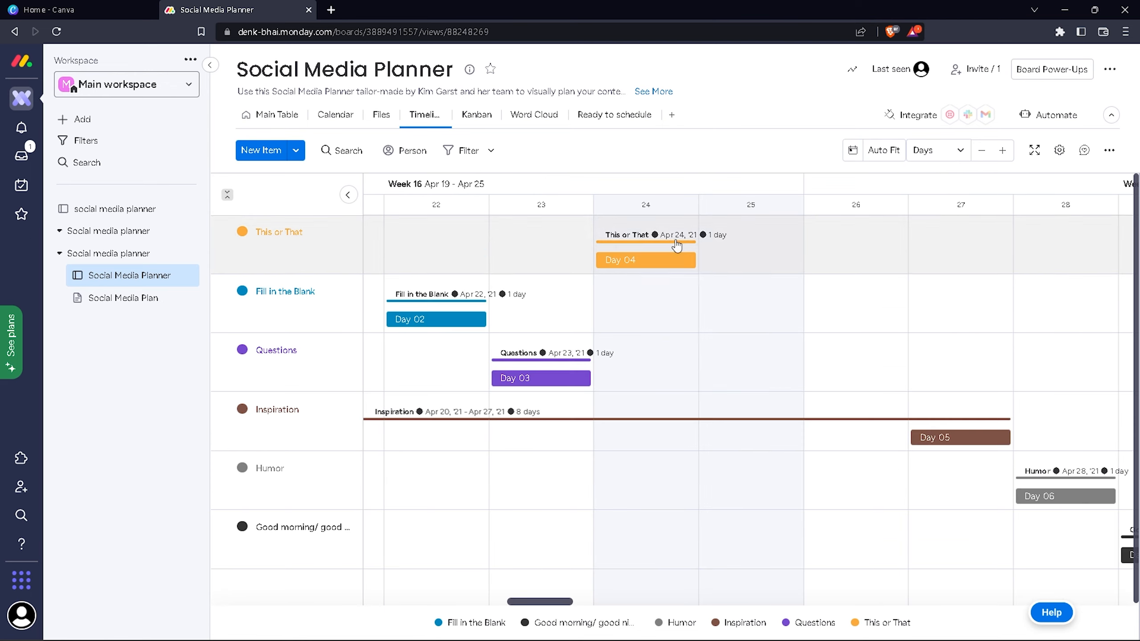
click(278, 115)
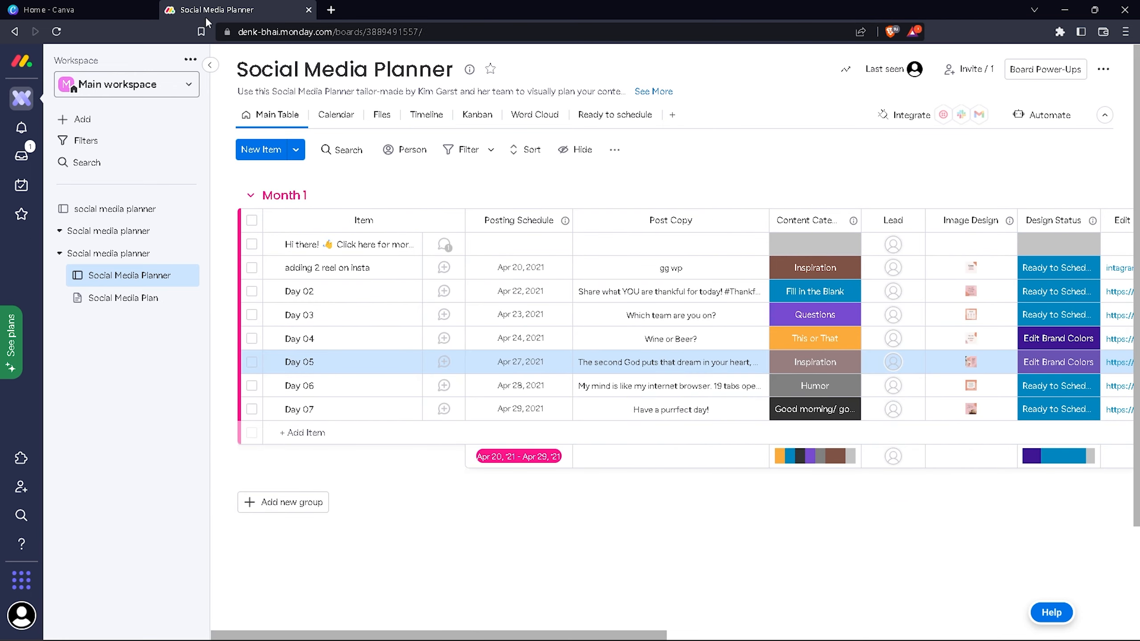
click(417, 118)
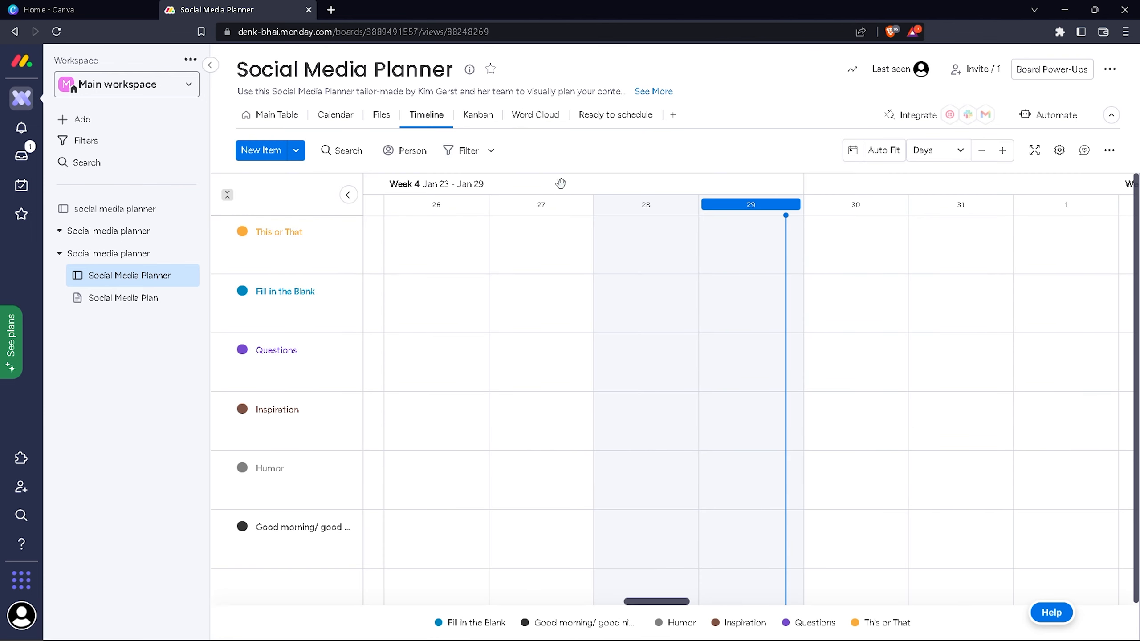
Add an item named "gmv" to the Hashtags column of the Kanban view.
click(477, 122)
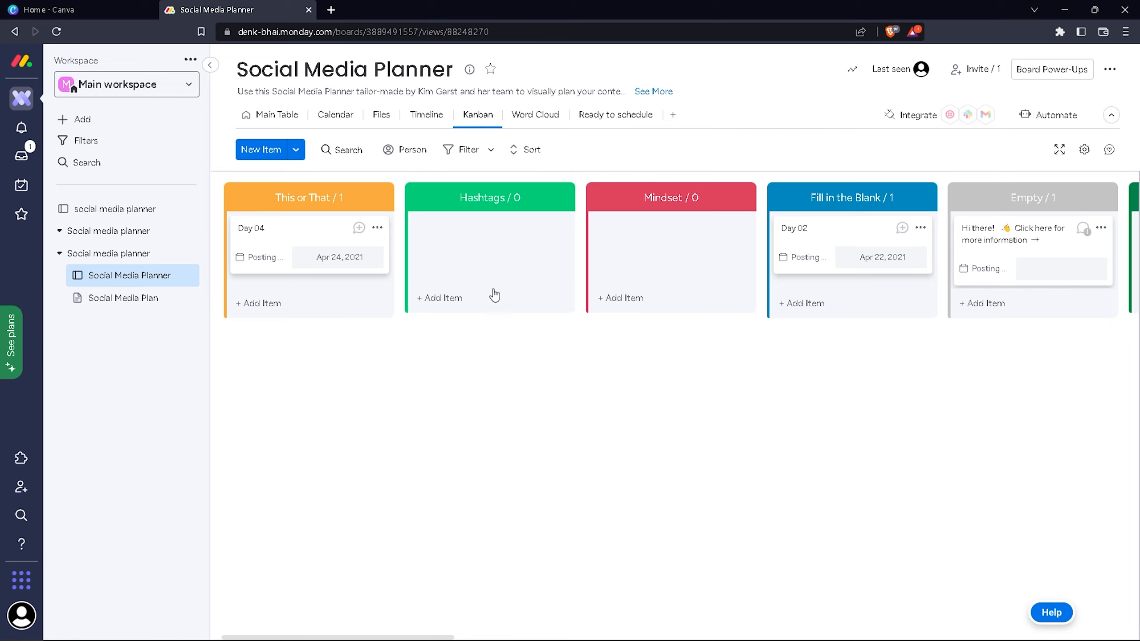
click(435, 299)
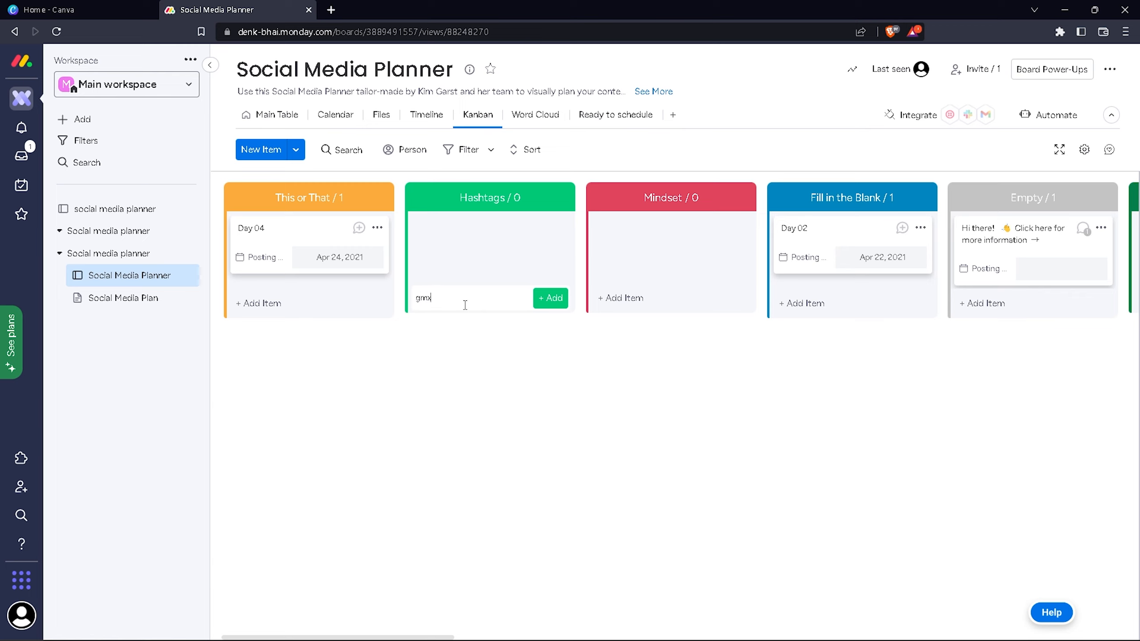
click(516, 390)
click(445, 299)
click(540, 304)
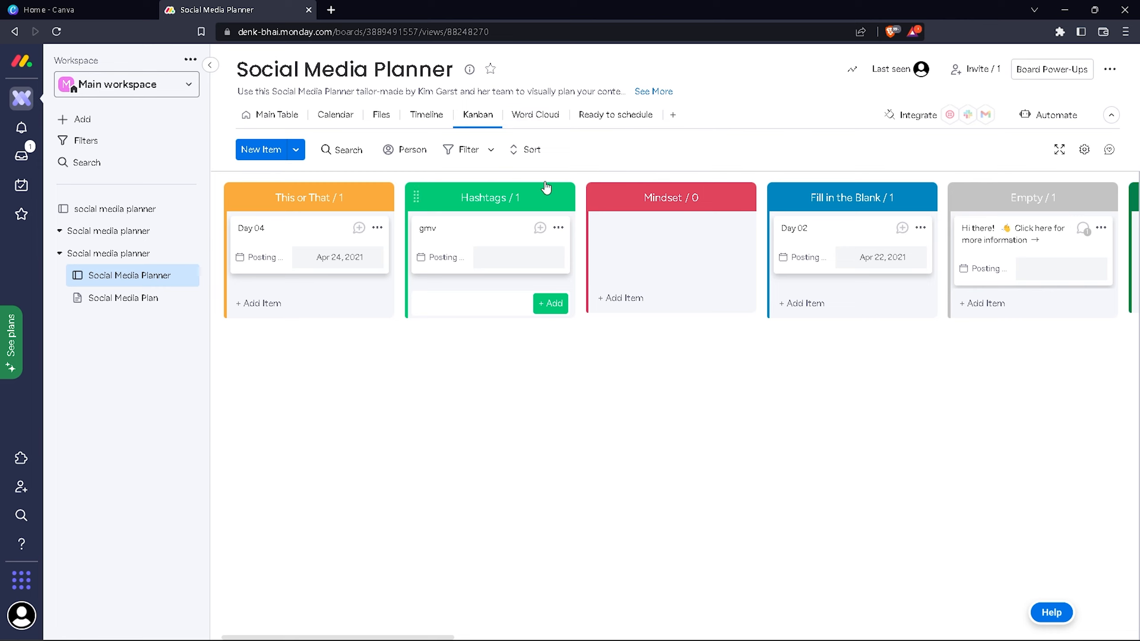
Open the Word Cloud view, check the options available for it and refresh the cloud.
click(528, 116)
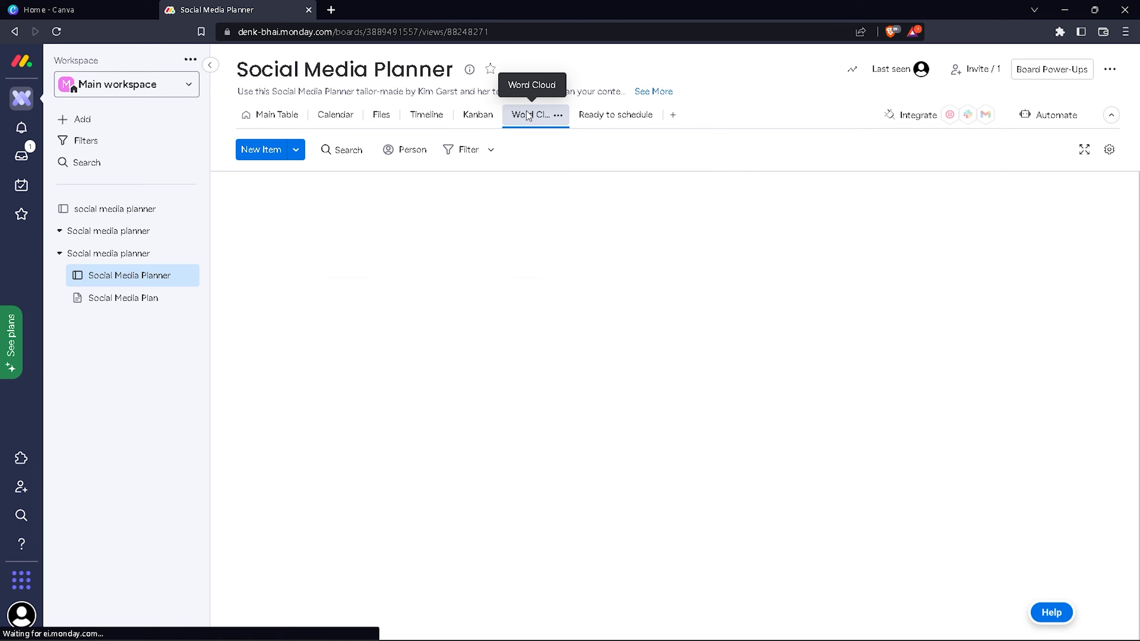
click(558, 115)
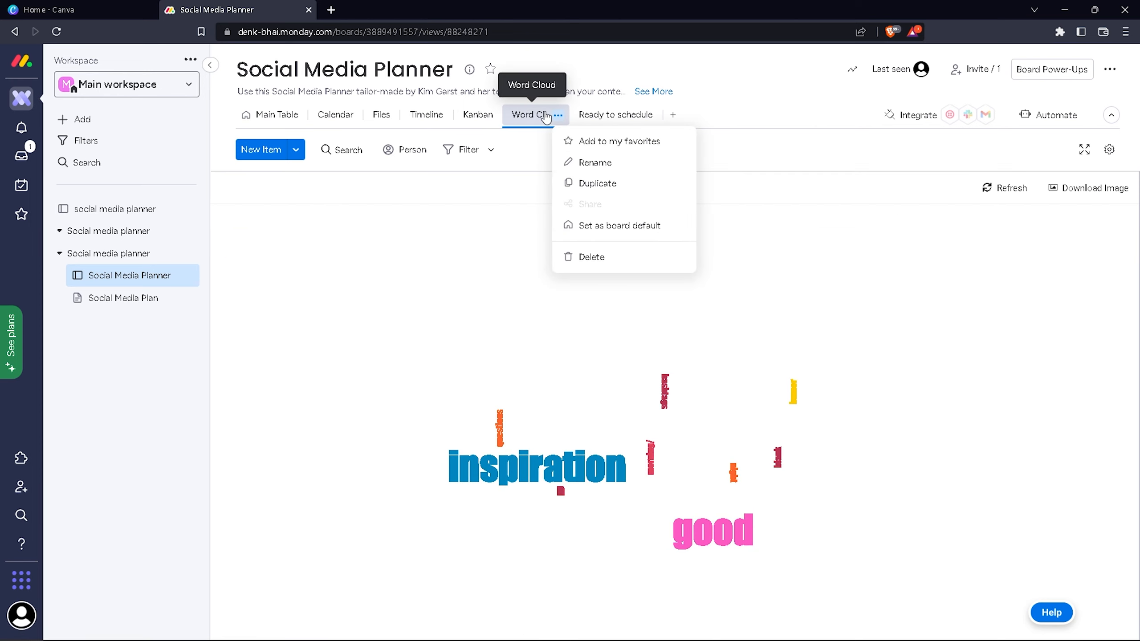
click(831, 182)
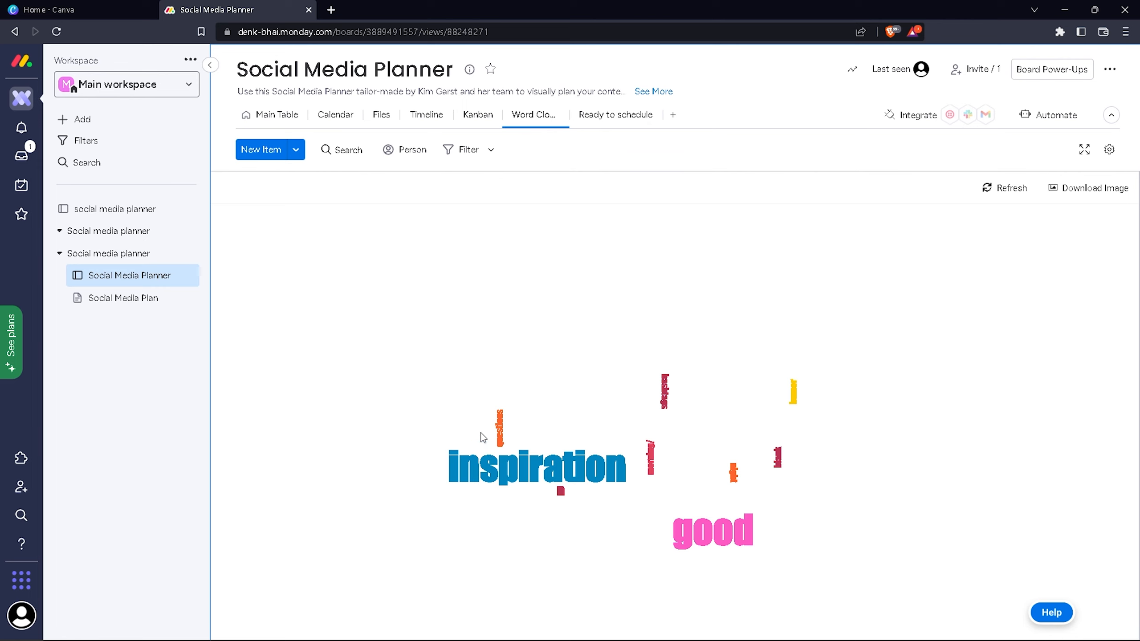
click(1018, 189)
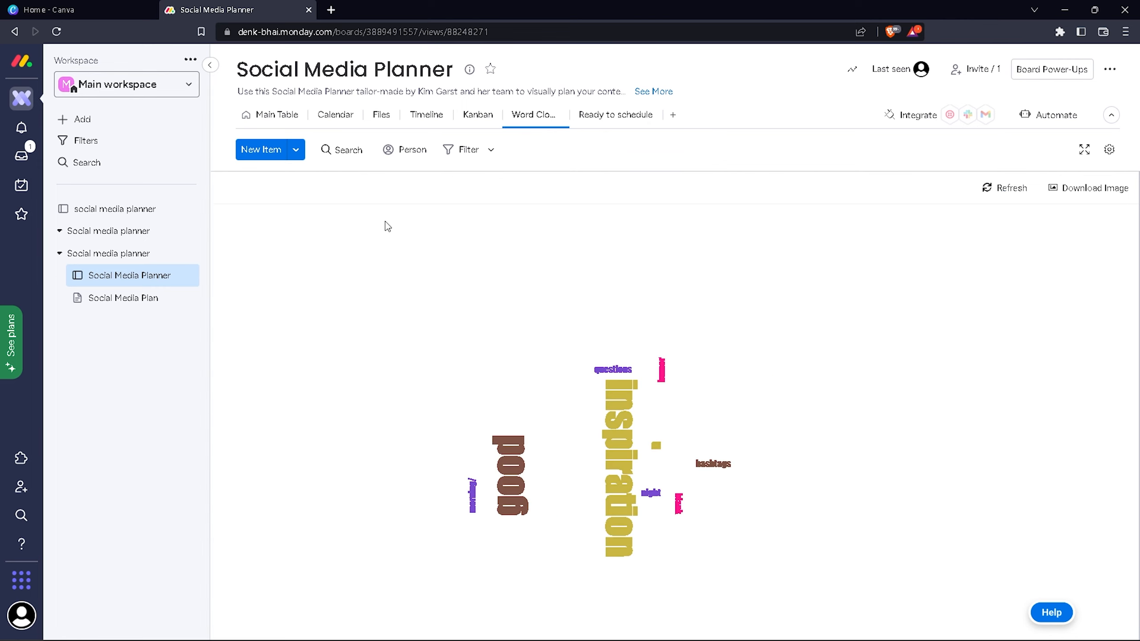
Search the word cloud for "modi" and clear the search.
click(343, 150)
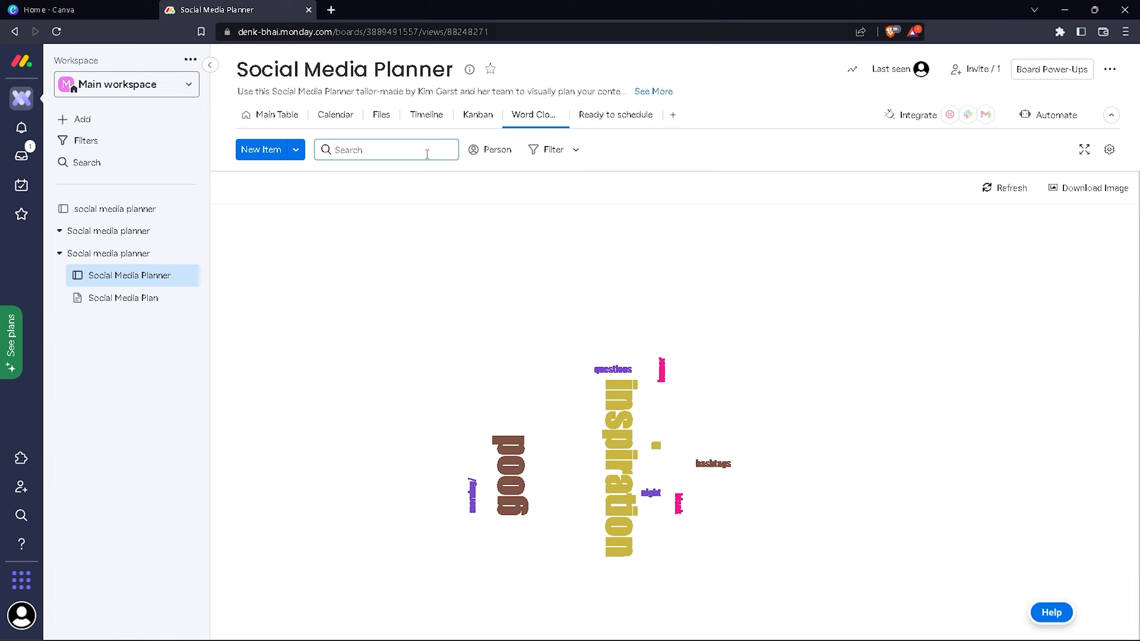
text(modi)
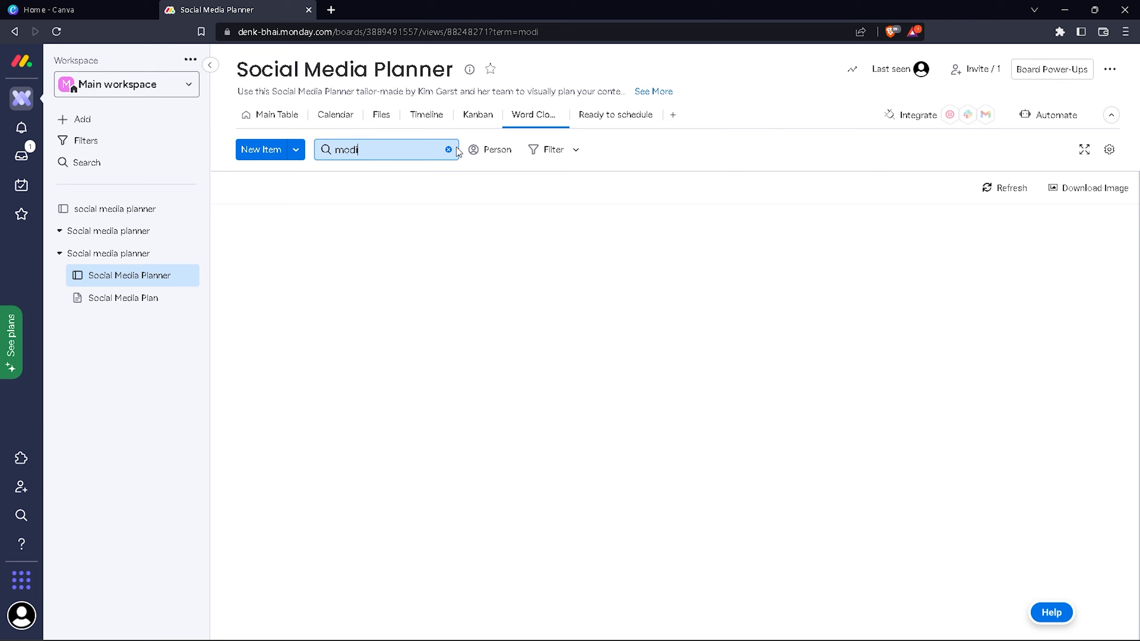
click(448, 149)
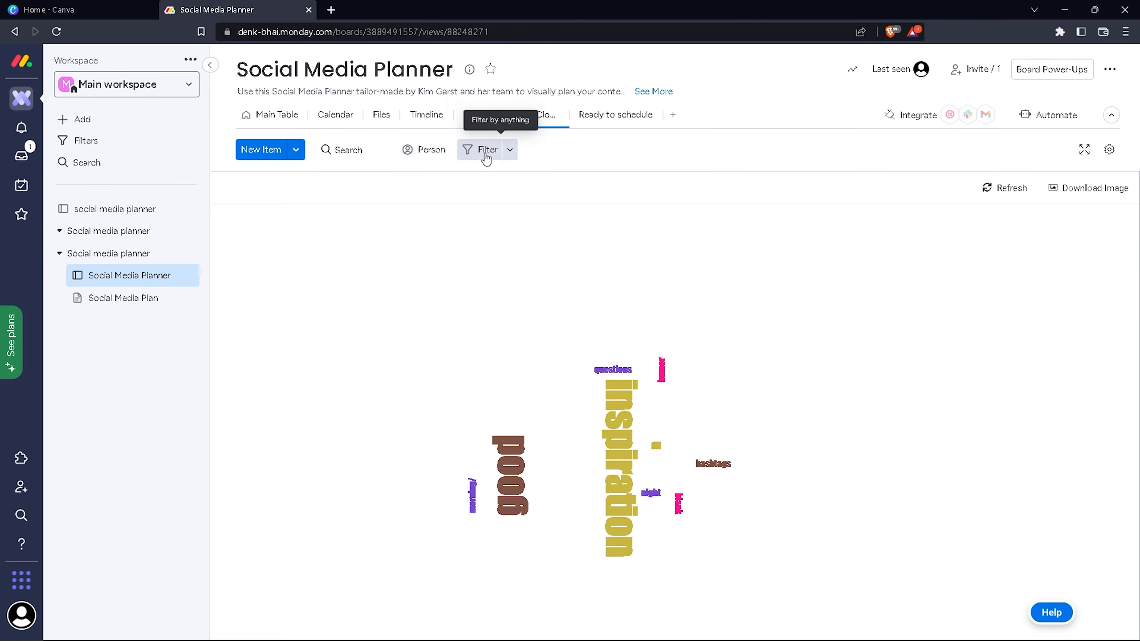
Search the word cloud for "ig" and clear the search.
click(357, 151)
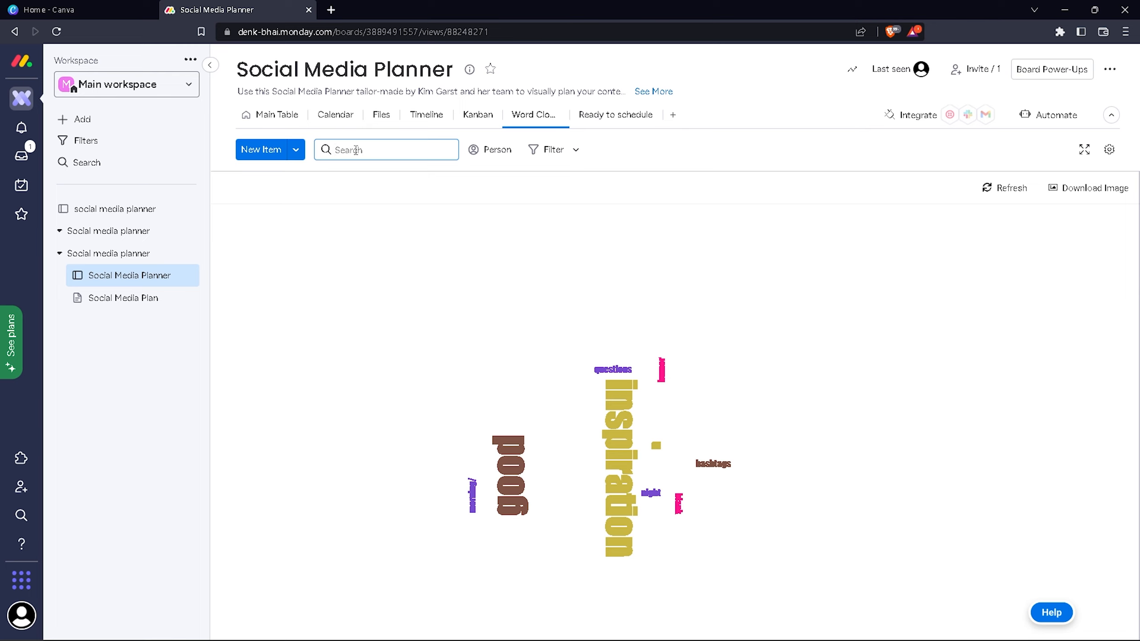
text(ig)
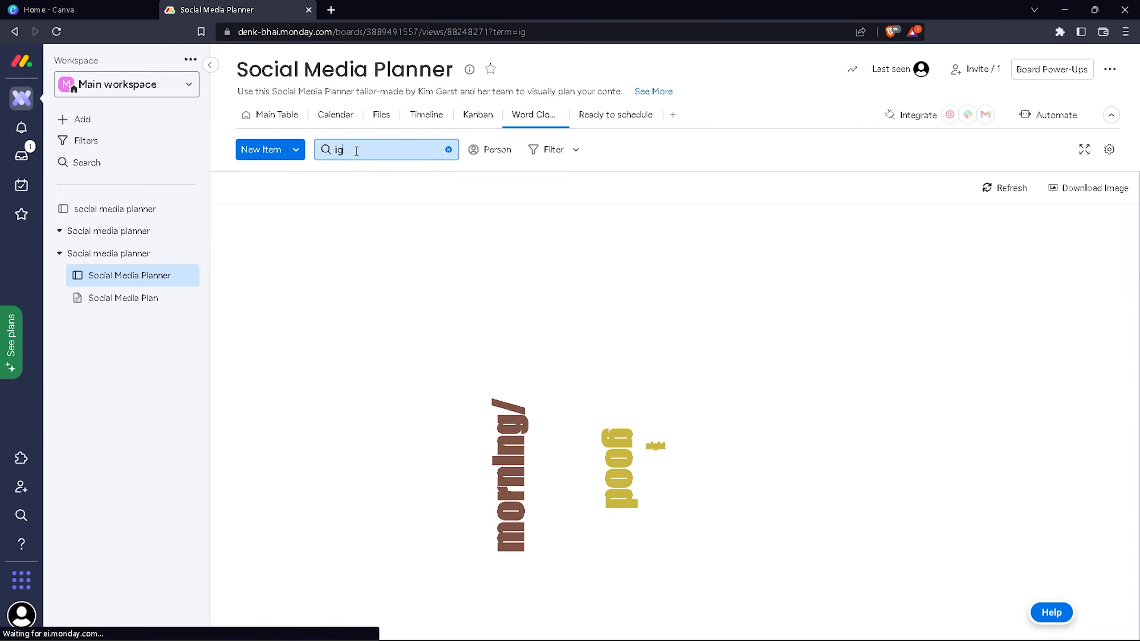
click(704, 465)
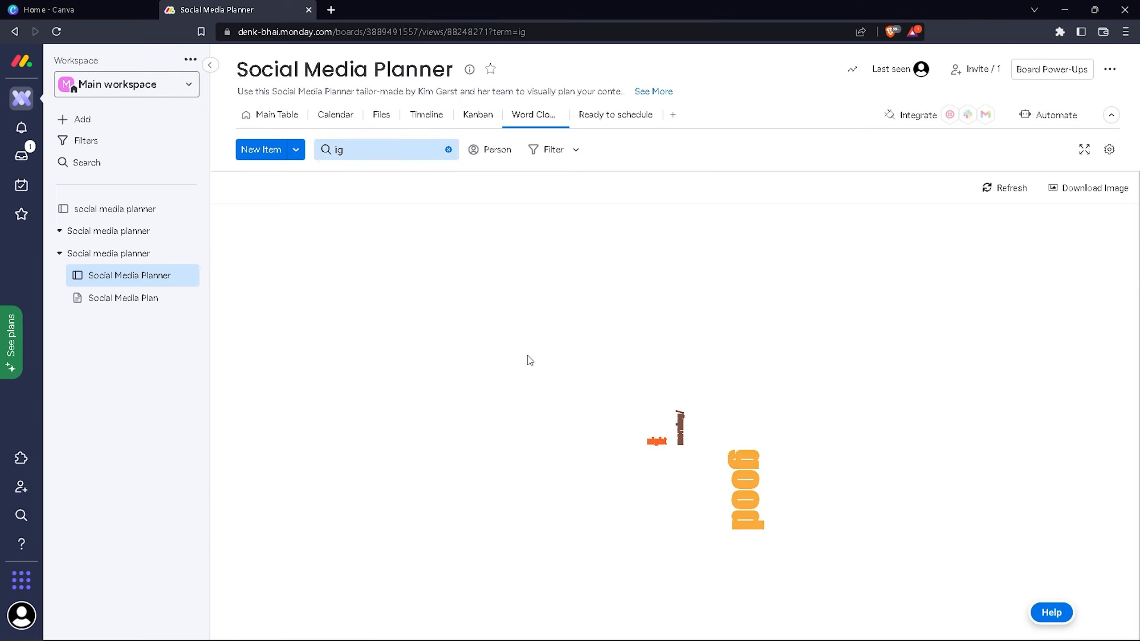
click(449, 150)
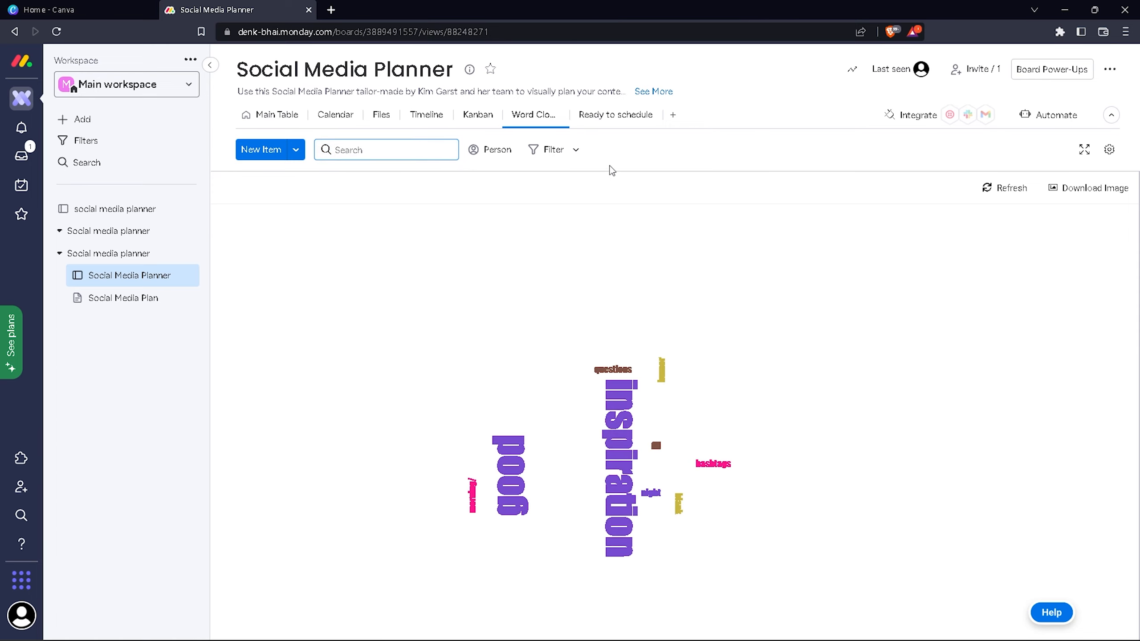
Open the Ready to schedule view and check the Design Status options of the "adding 2 reel on insta" item.
click(615, 115)
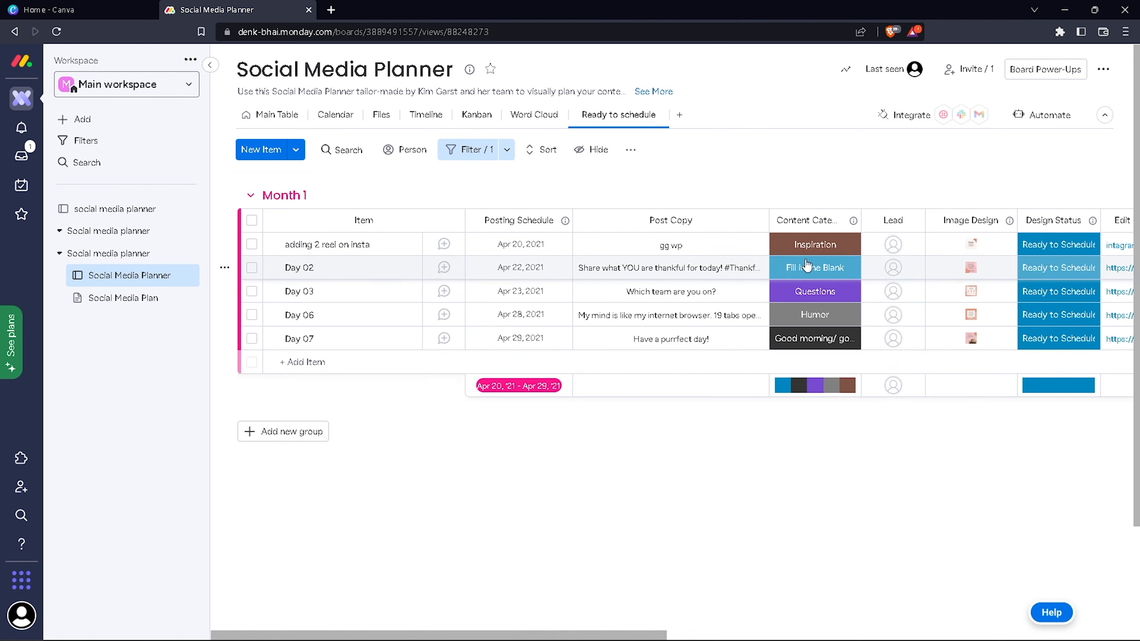
mouse_move(593, 617)
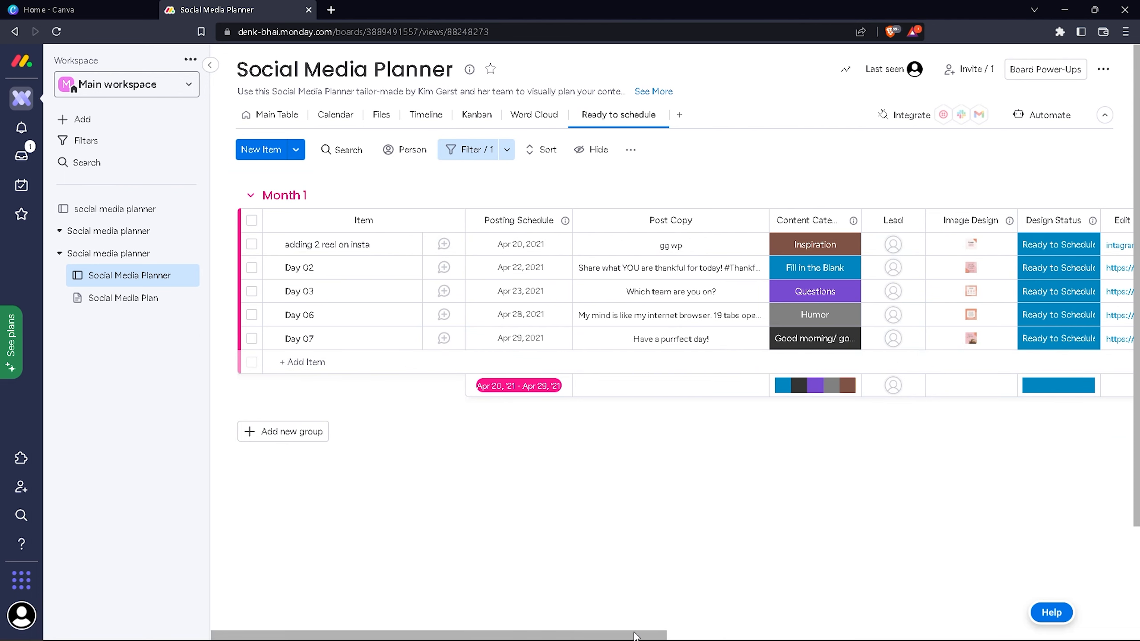
drag(635, 635, 702, 635)
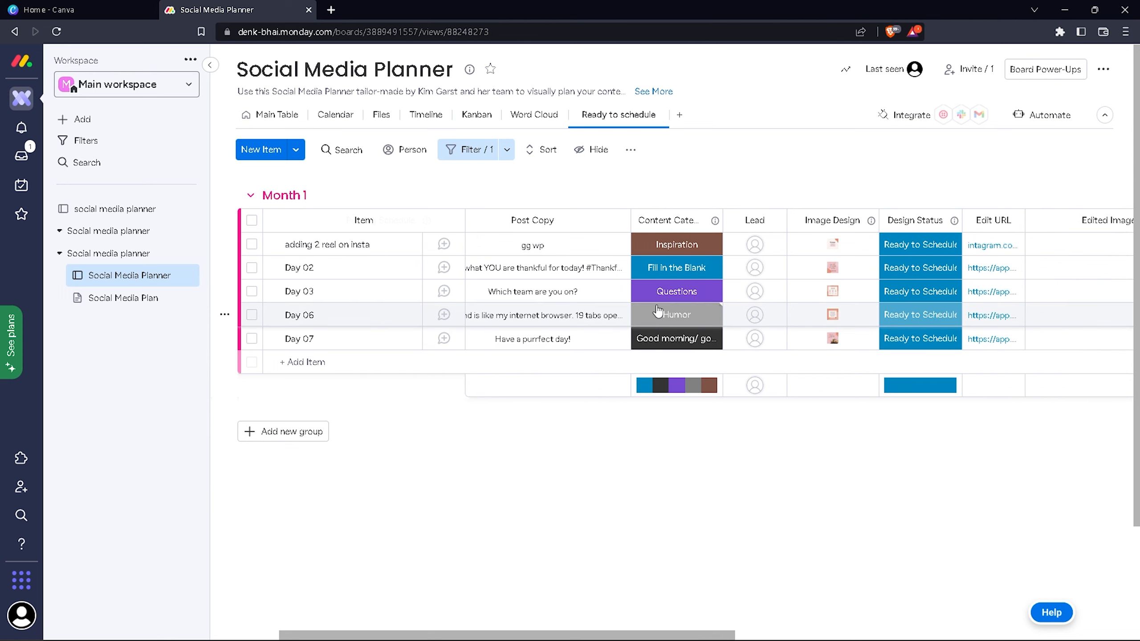
click(910, 242)
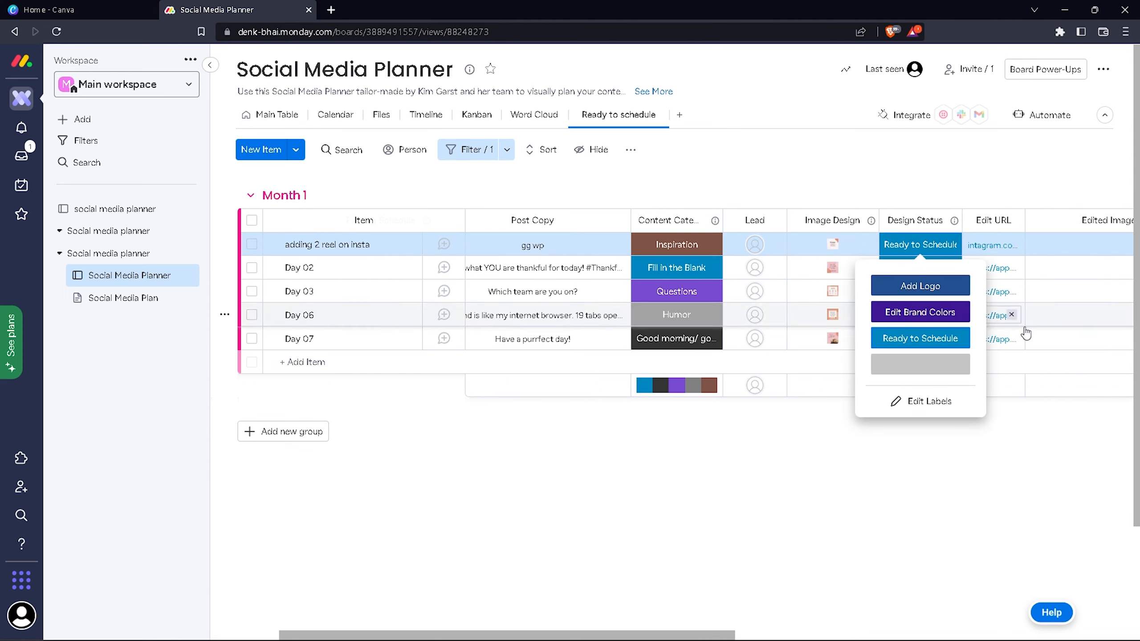
click(1014, 492)
scroll(520, 617, left, 3)
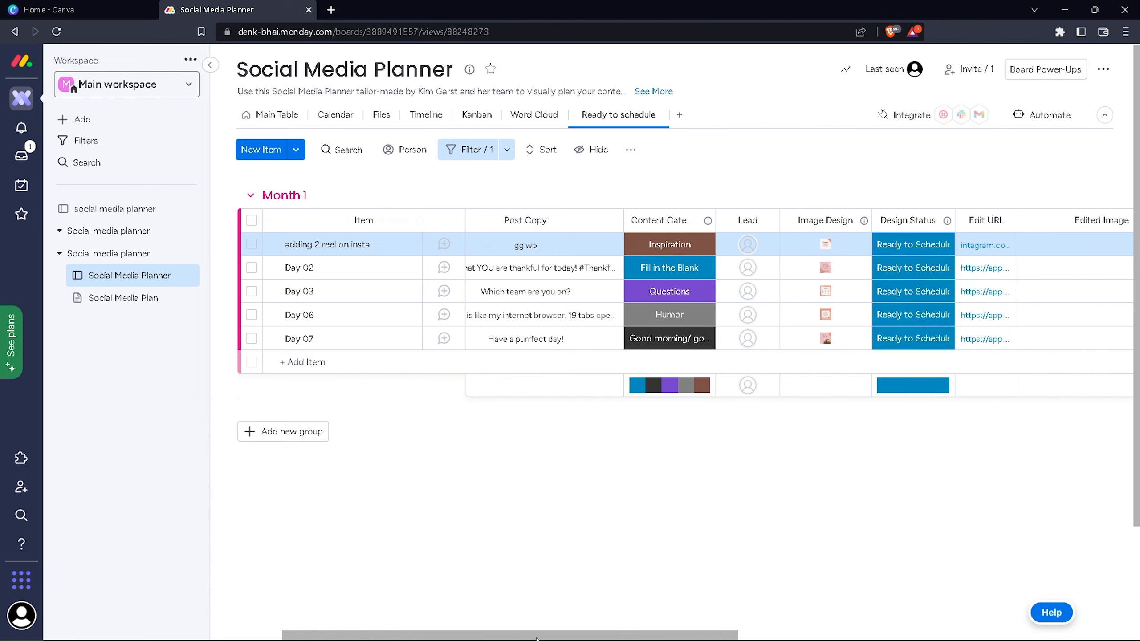
Add a new group named "next week" below Month 1 in the Main Table view.
click(274, 114)
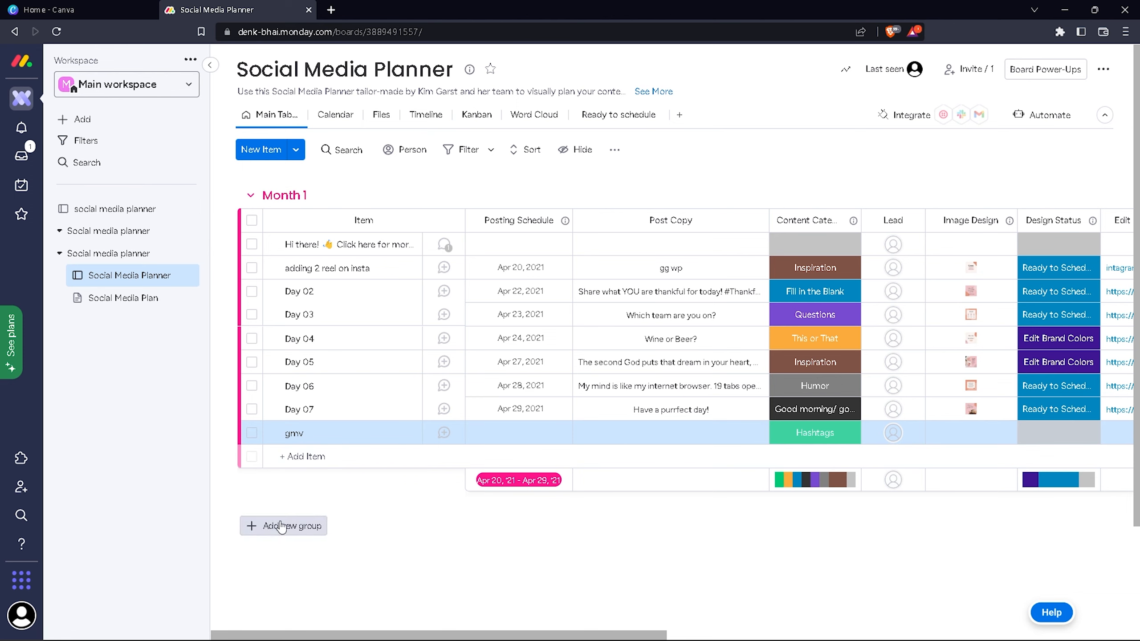
click(323, 524)
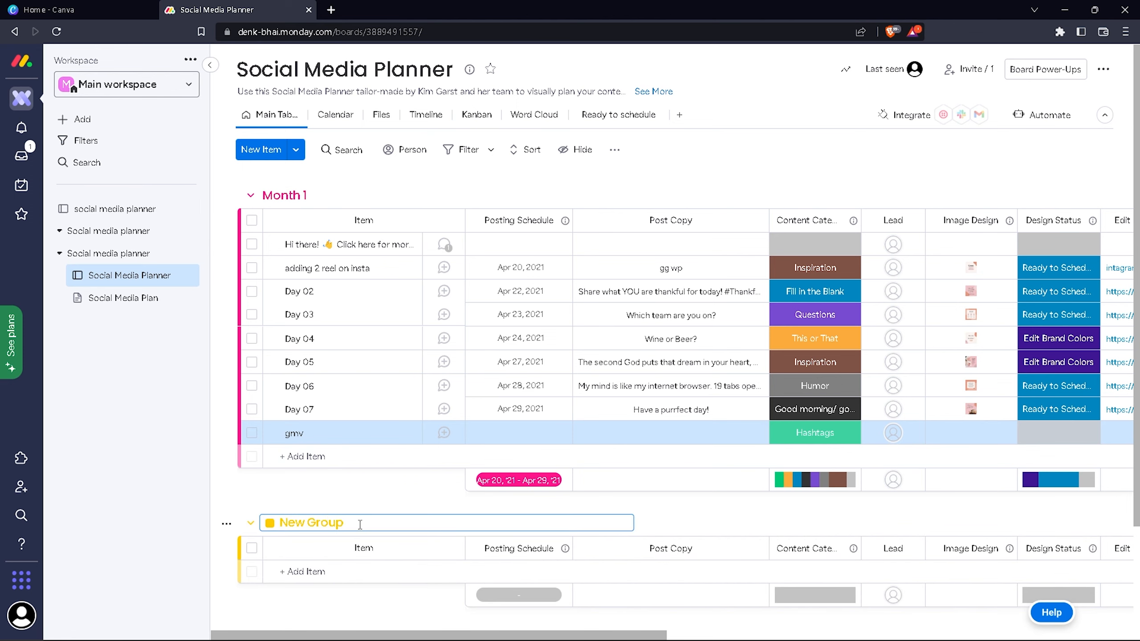
drag(360, 524, 251, 529)
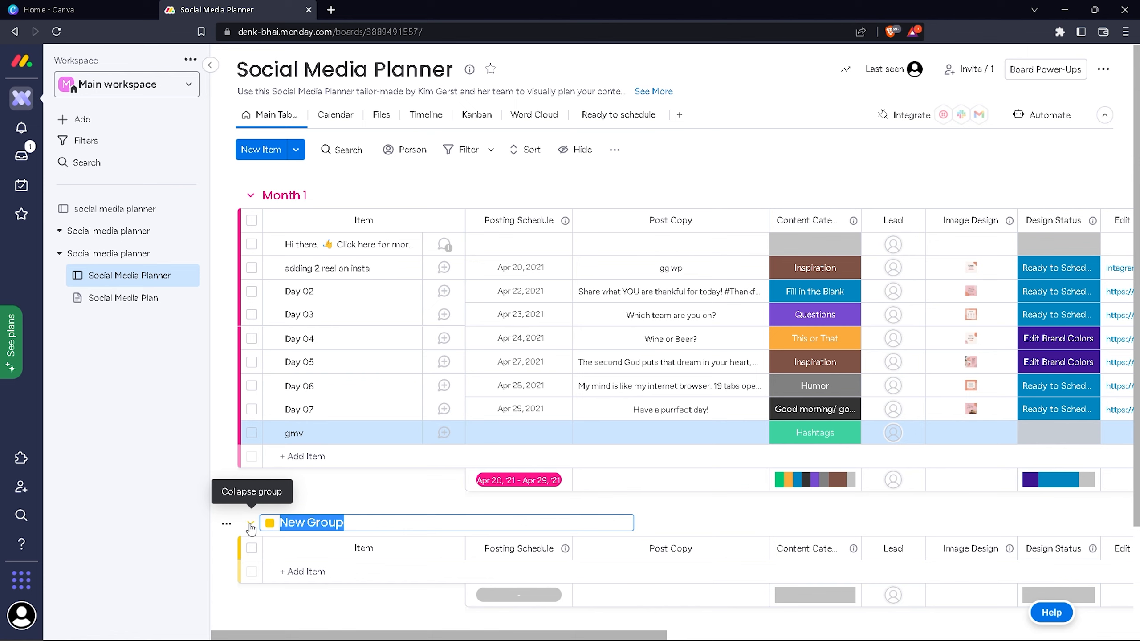
text(next week)
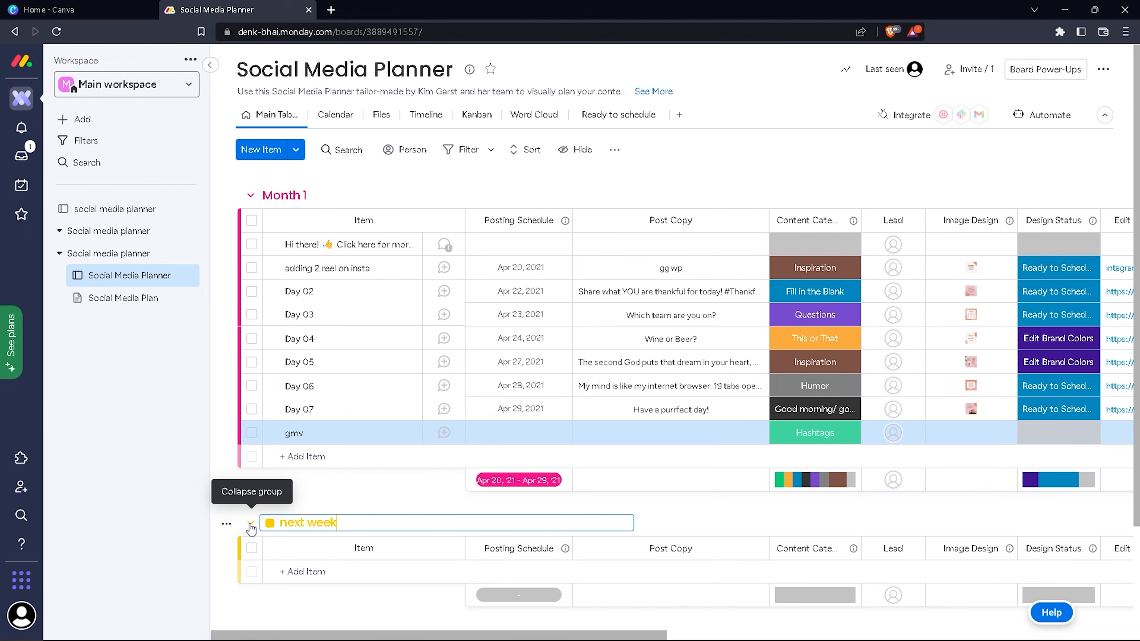
key(Return)
scroll(630, 462, down, 3)
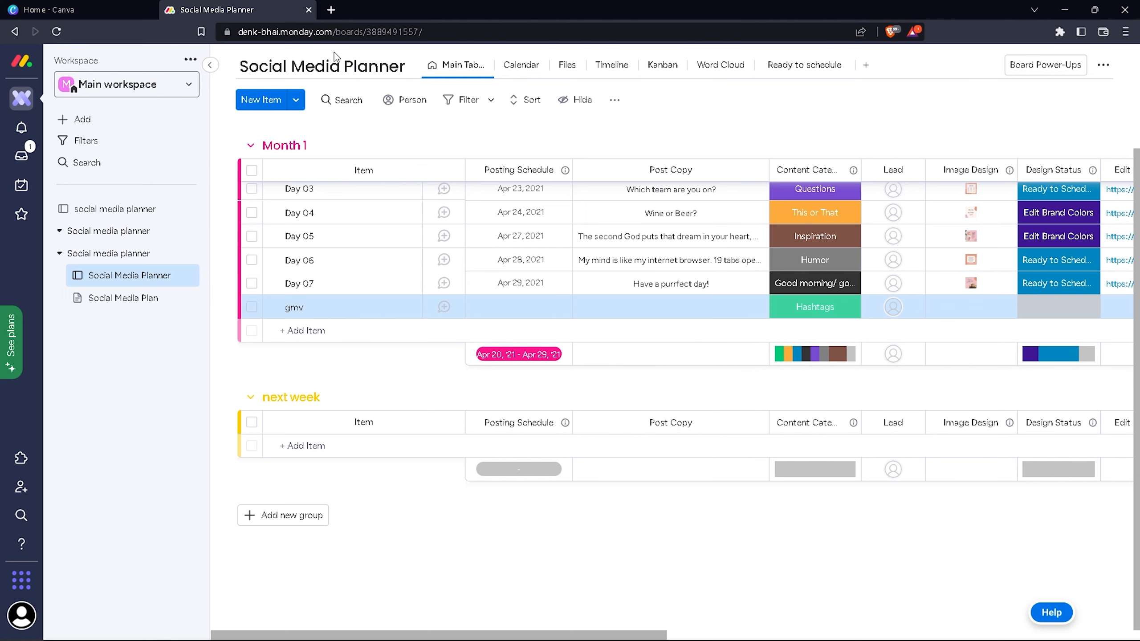
Open the Social Media Plan doc and examine its Strategy, Content, Gantt and Approvals sections.
click(136, 298)
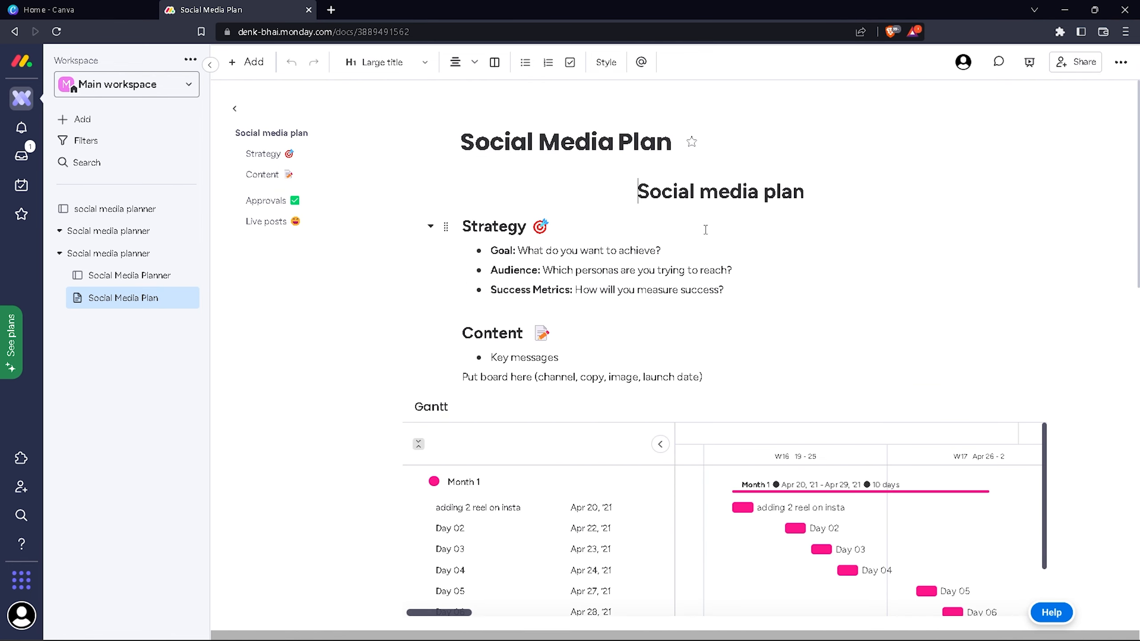
scroll(645, 321, down, 4)
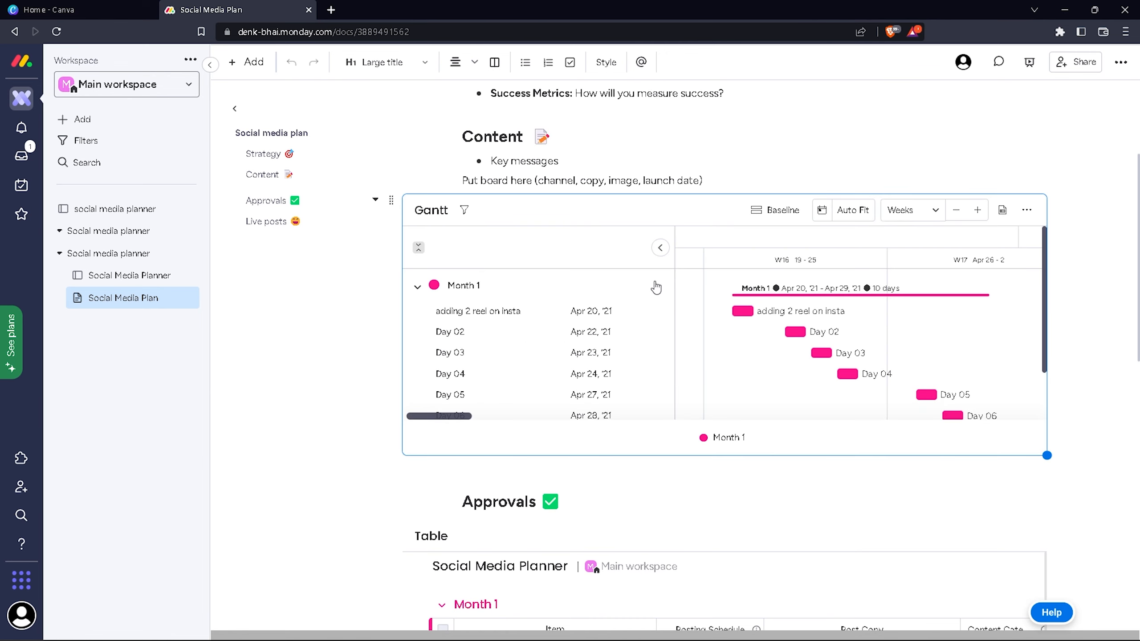
right_click(844, 177)
click(752, 166)
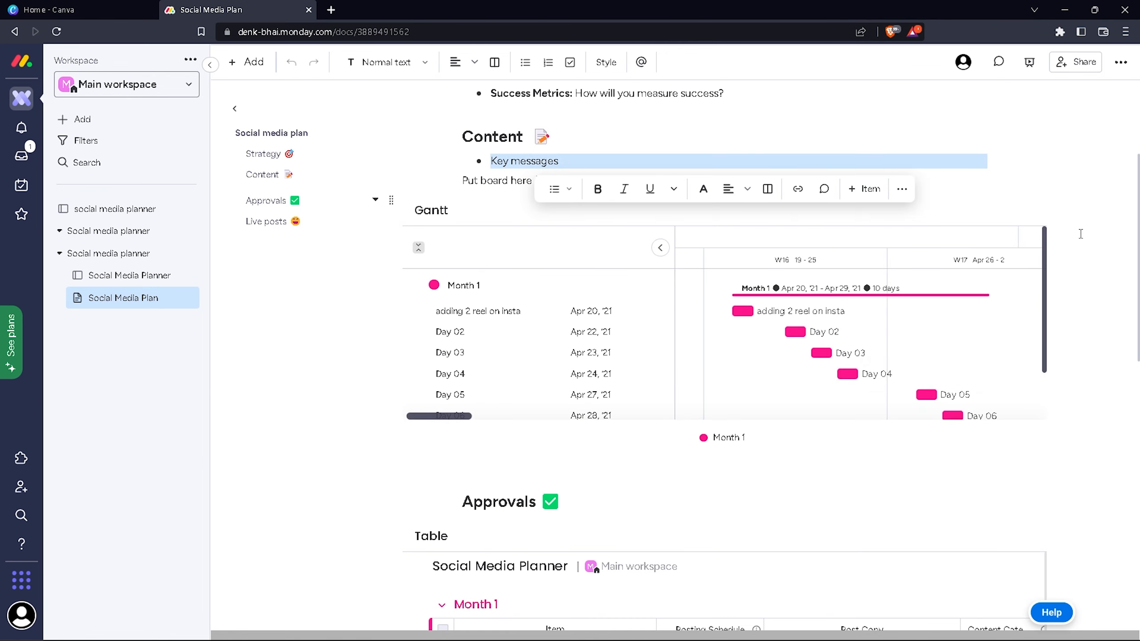
drag(1077, 163, 1045, 170)
scroll(1071, 181, up, 4)
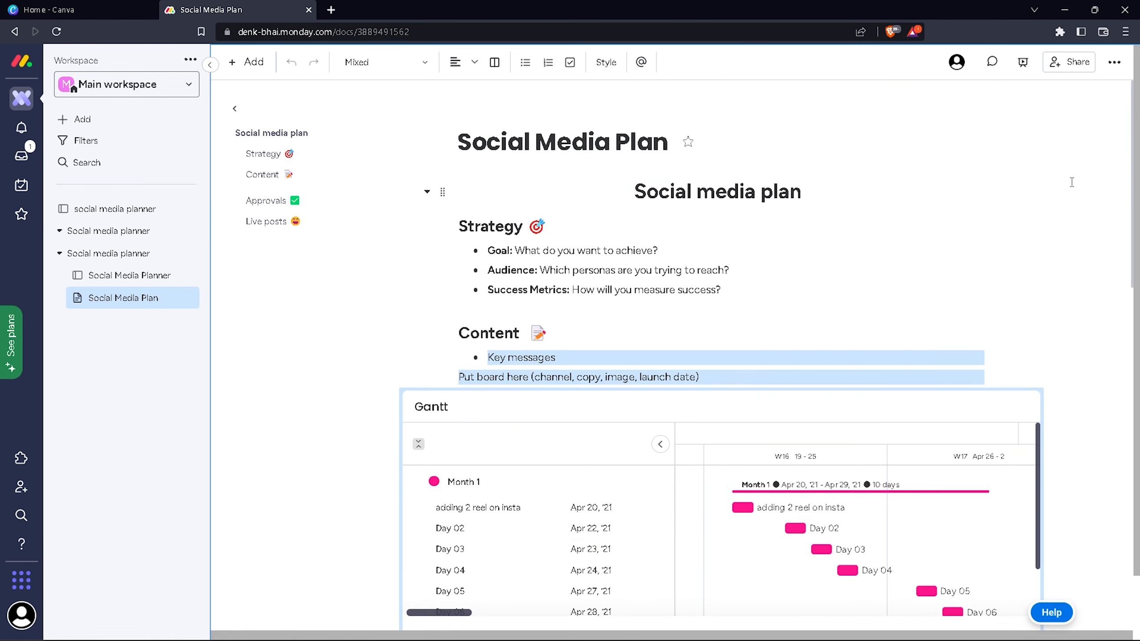
click(1014, 269)
scroll(529, 263, down, 8)
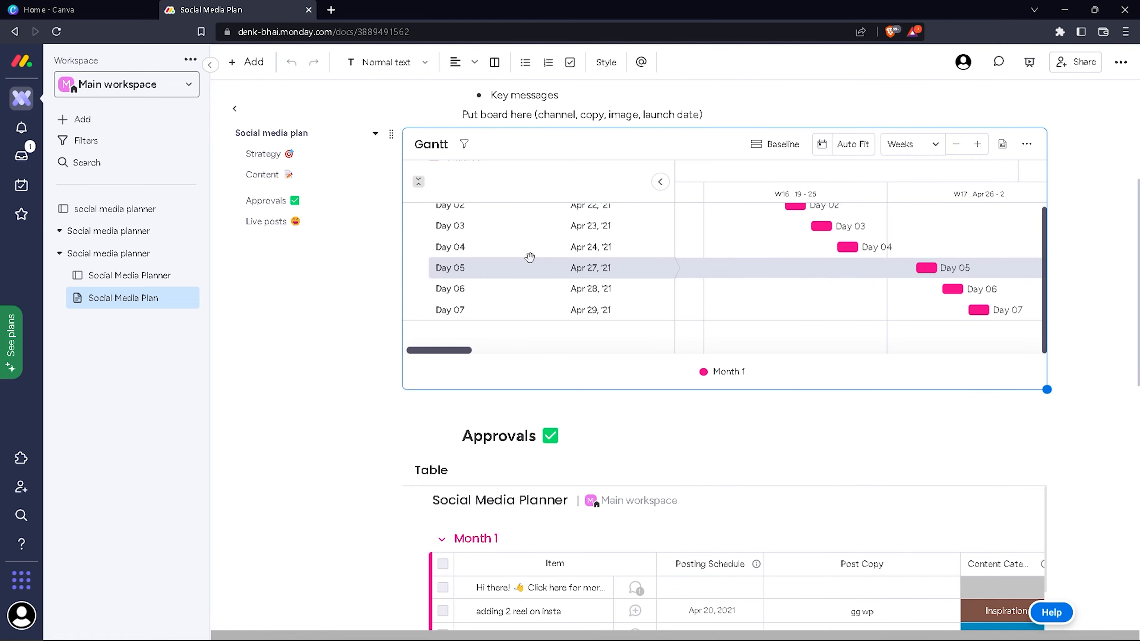
scroll(569, 372, up, 3)
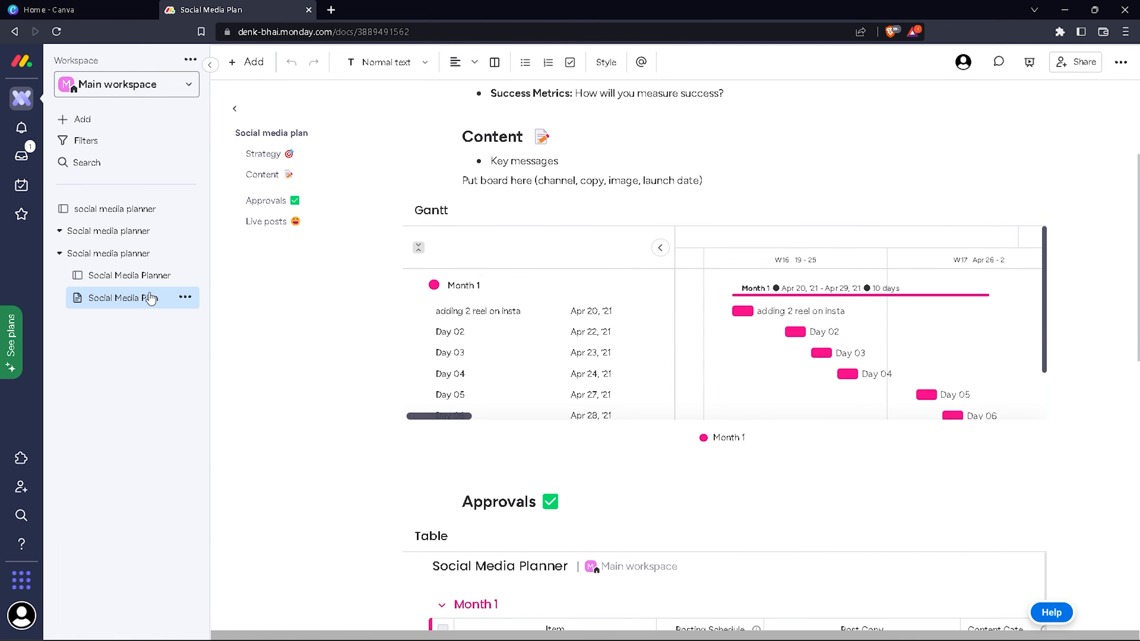
Go back to the Social Media Planner board and look through its Calendar, Files and Timeline views, ending on the Main Table.
click(153, 274)
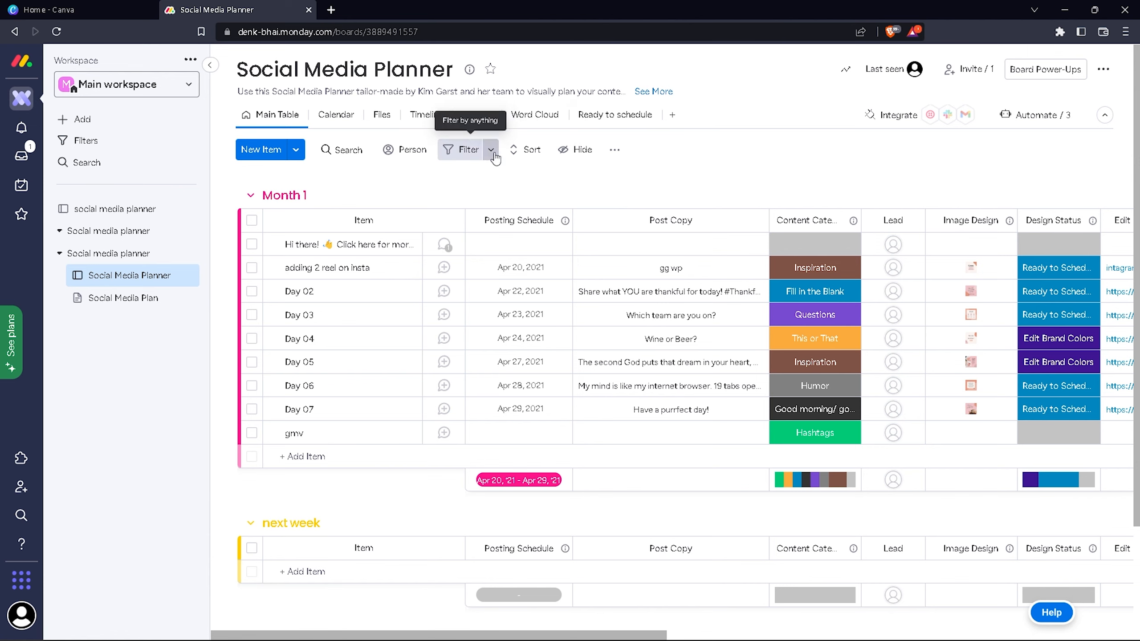
click(335, 114)
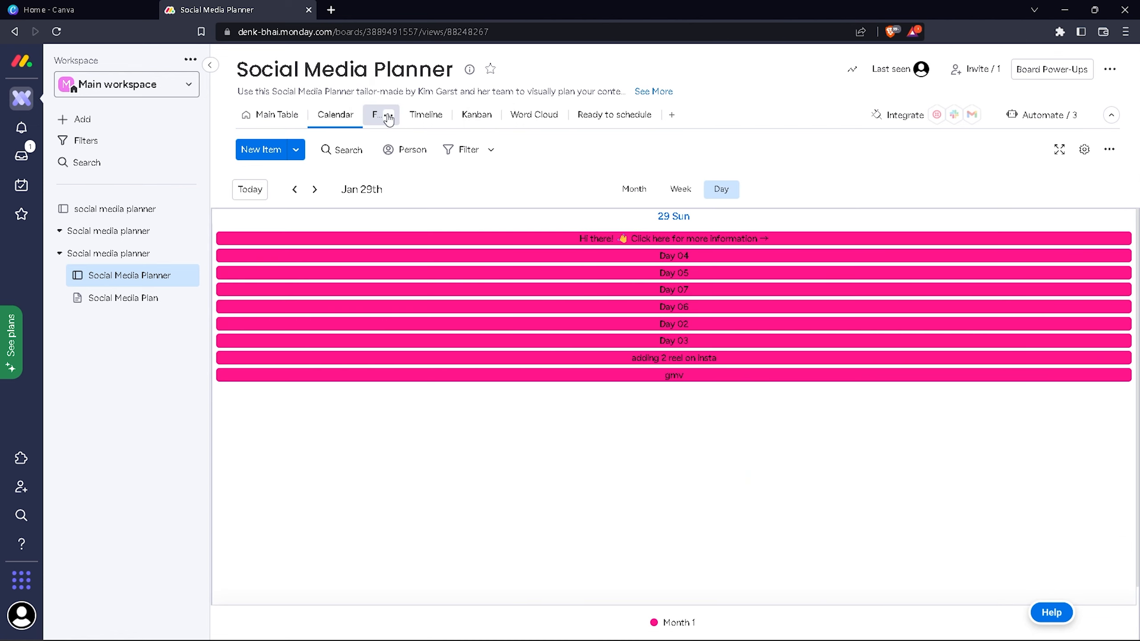
click(380, 116)
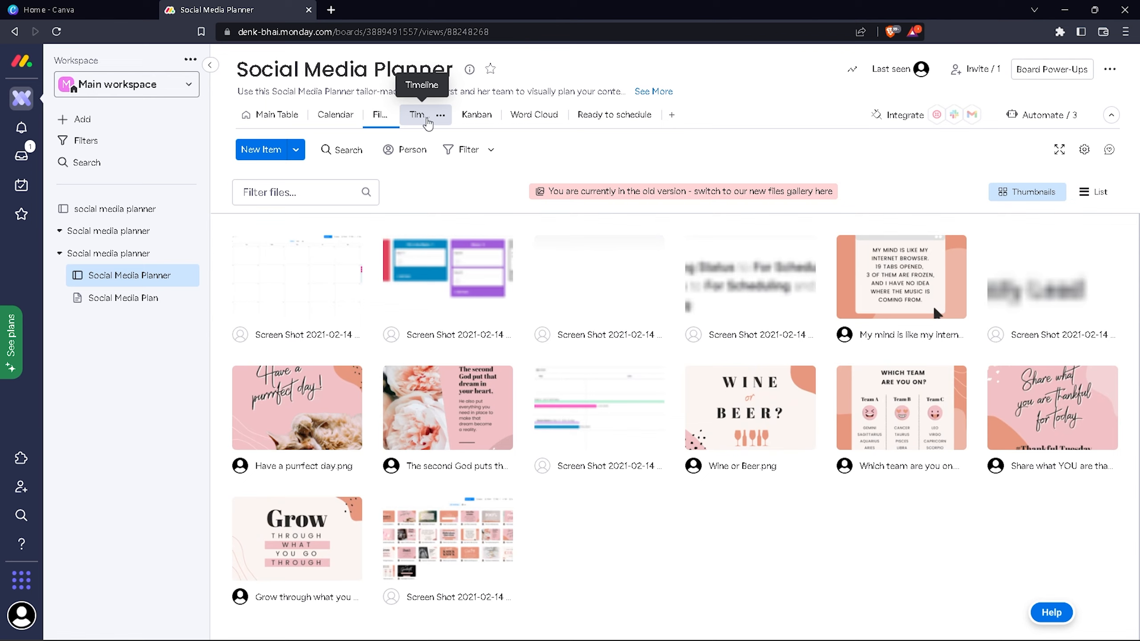
click(426, 118)
click(380, 116)
click(267, 116)
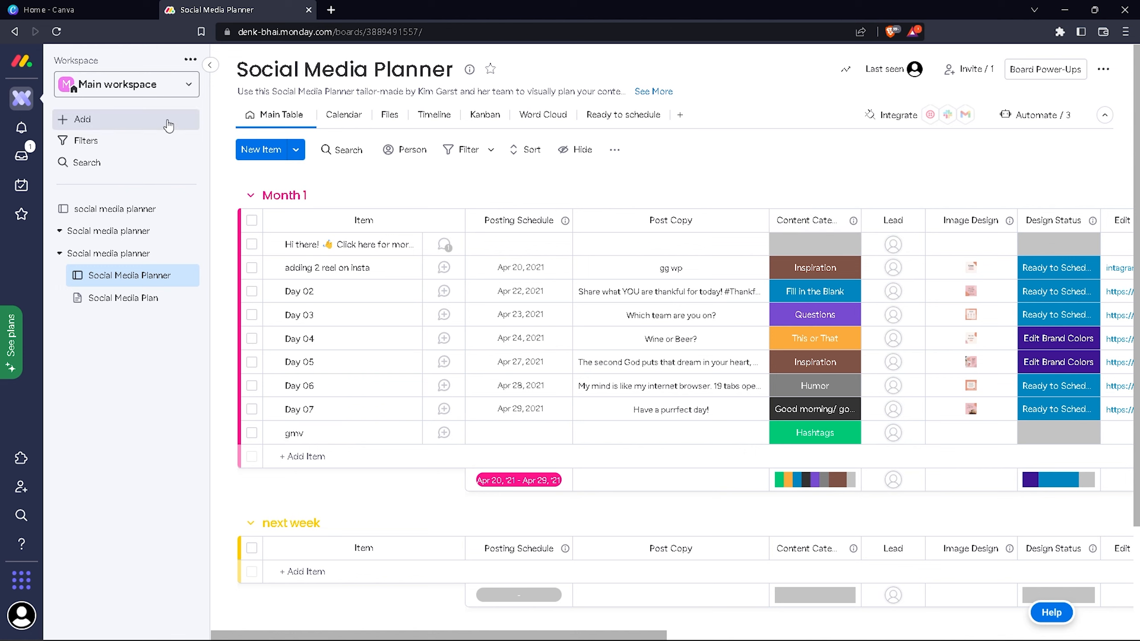
Search the template center for "market" and add the Marketing activities template to the workspace.
click(78, 119)
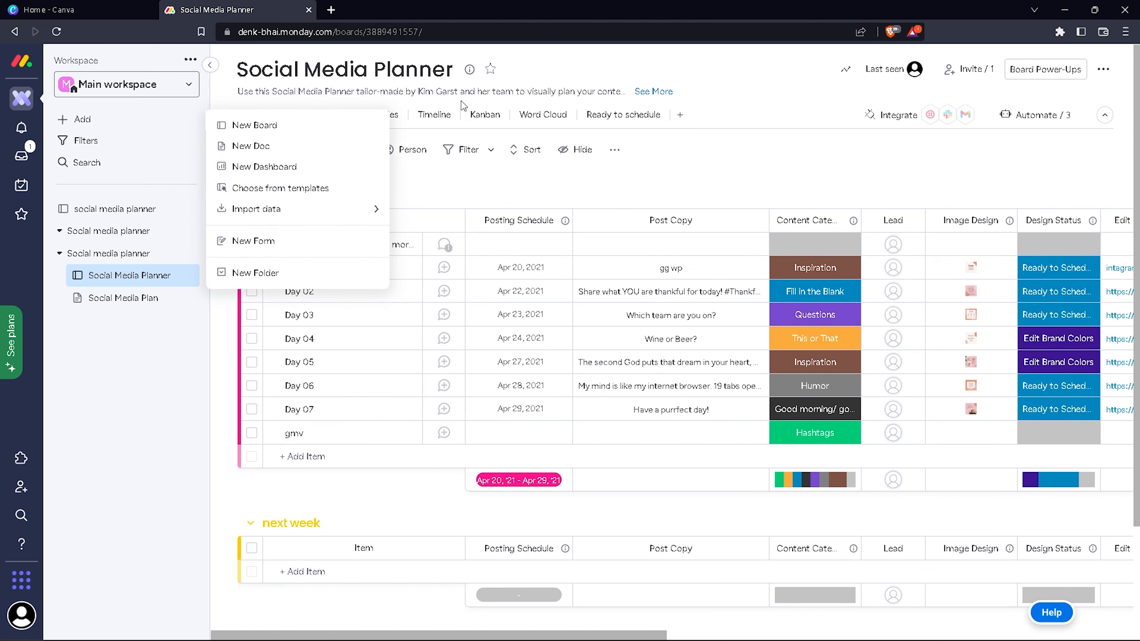
mouse_move(324, 220)
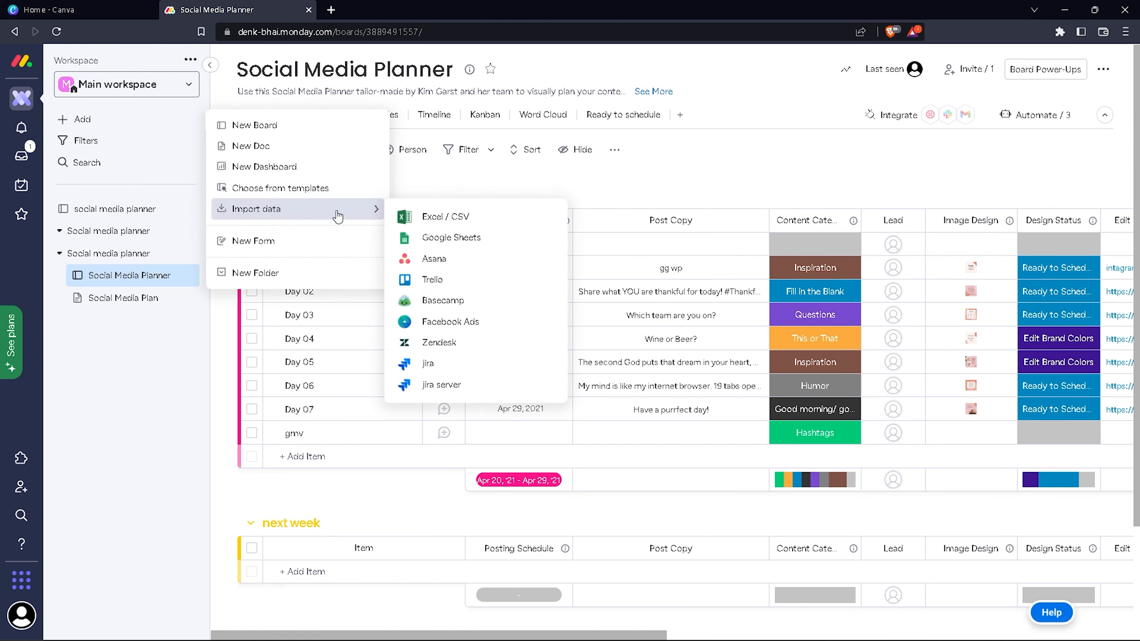
click(333, 188)
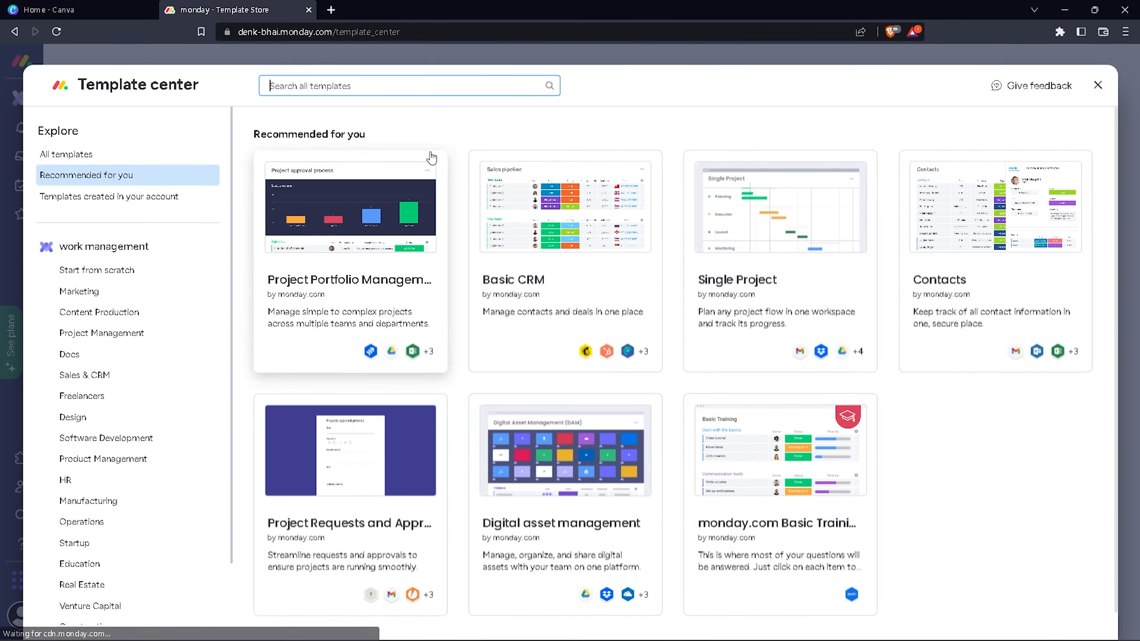
click(462, 85)
text(ma)
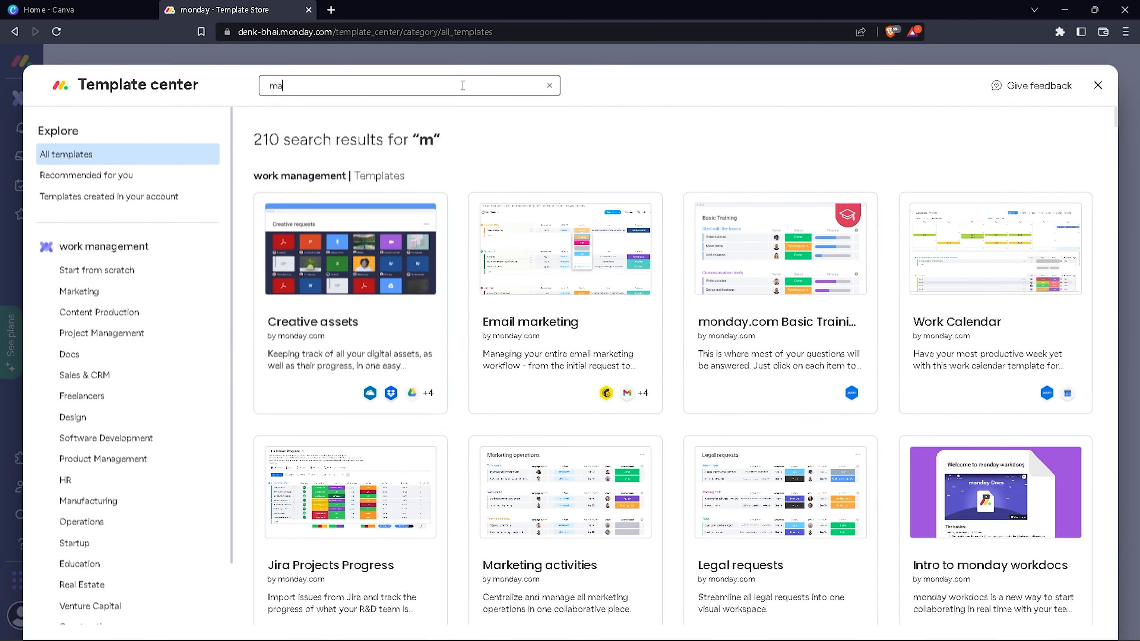
text(rket)
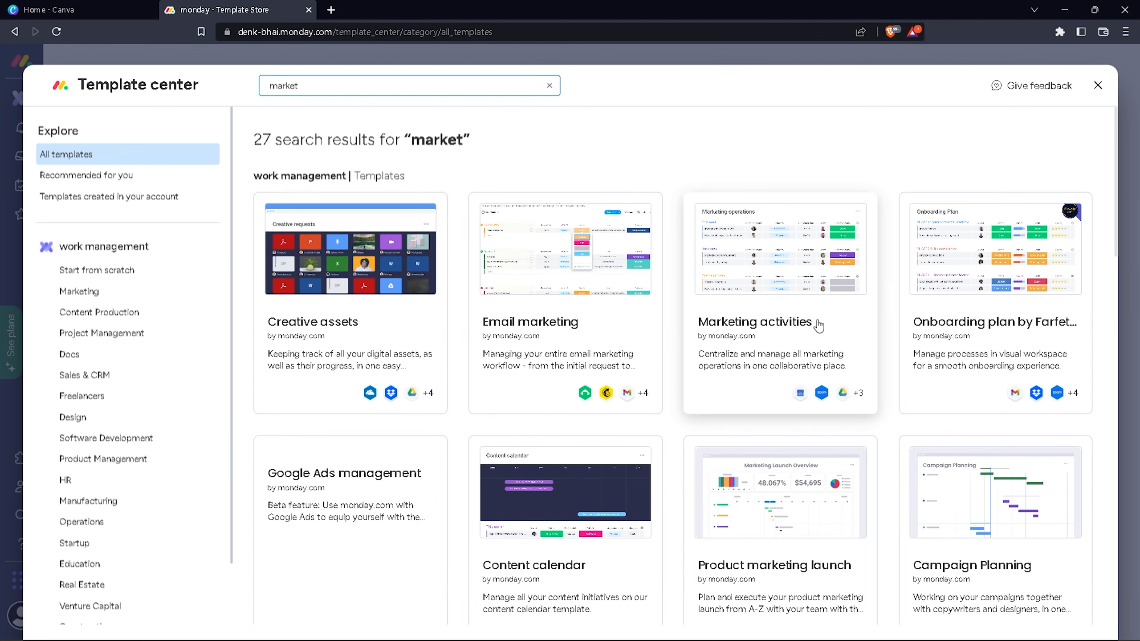
click(814, 278)
click(986, 164)
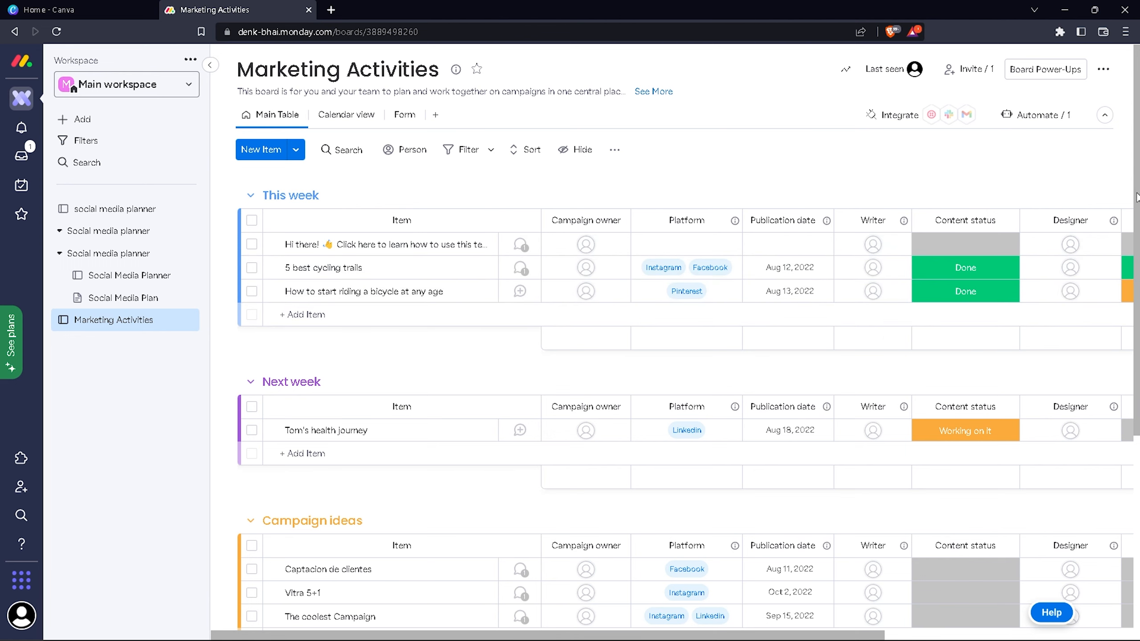
View the updates of the "5 best cycling trails" item and close them.
mouse_move(1136, 191)
mouse_down()
mouse_move(1138, 221)
mouse_move(1137, 191)
mouse_up()
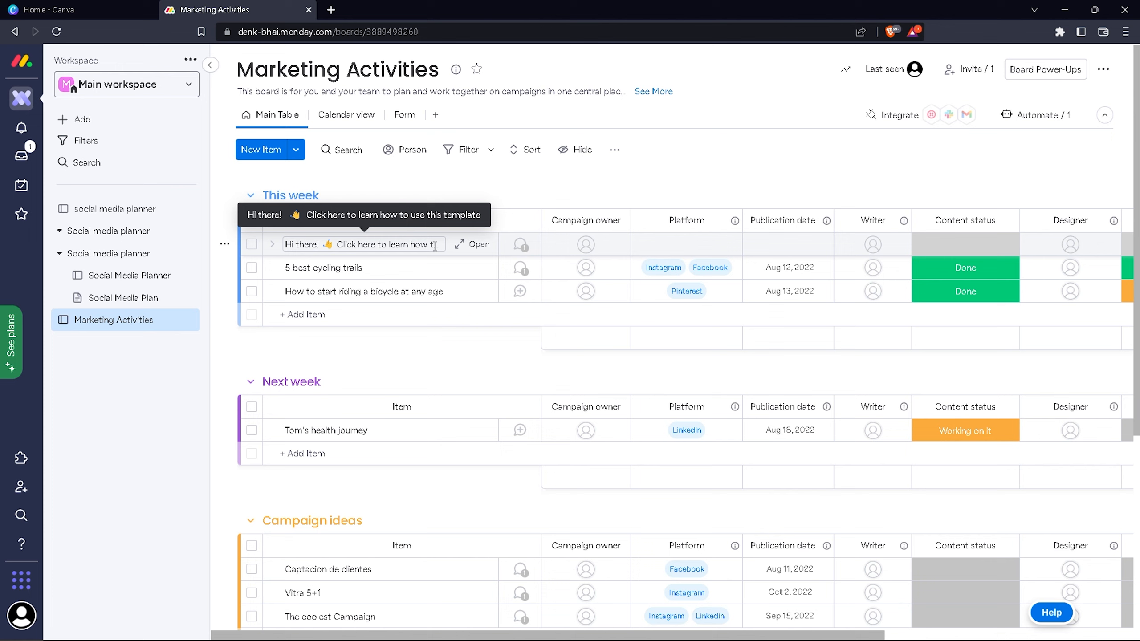
click(417, 270)
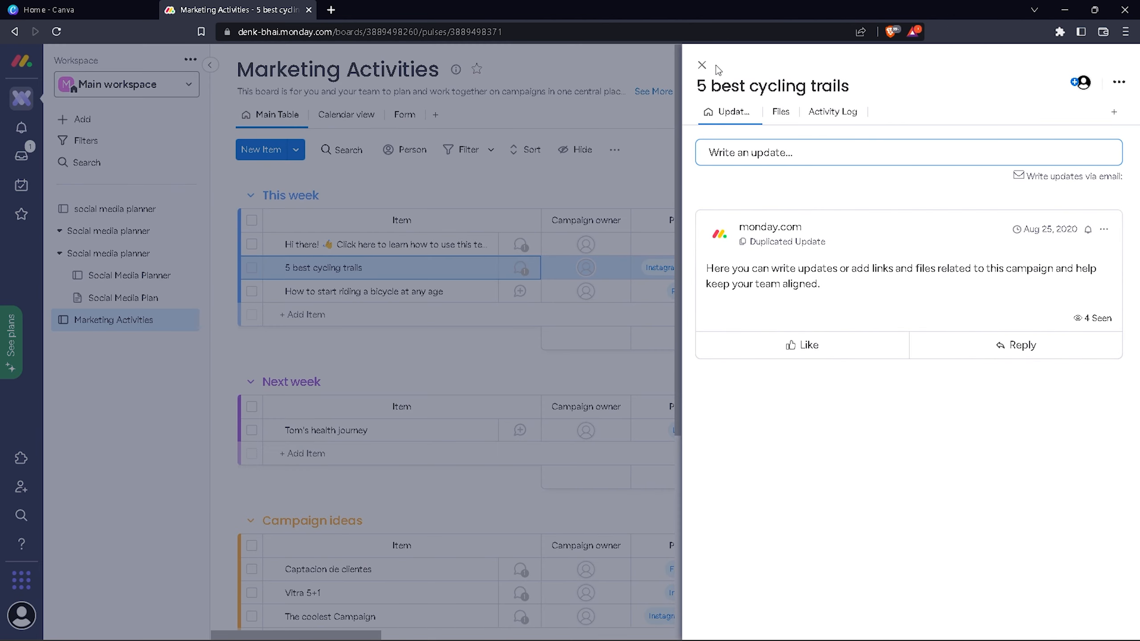
click(701, 64)
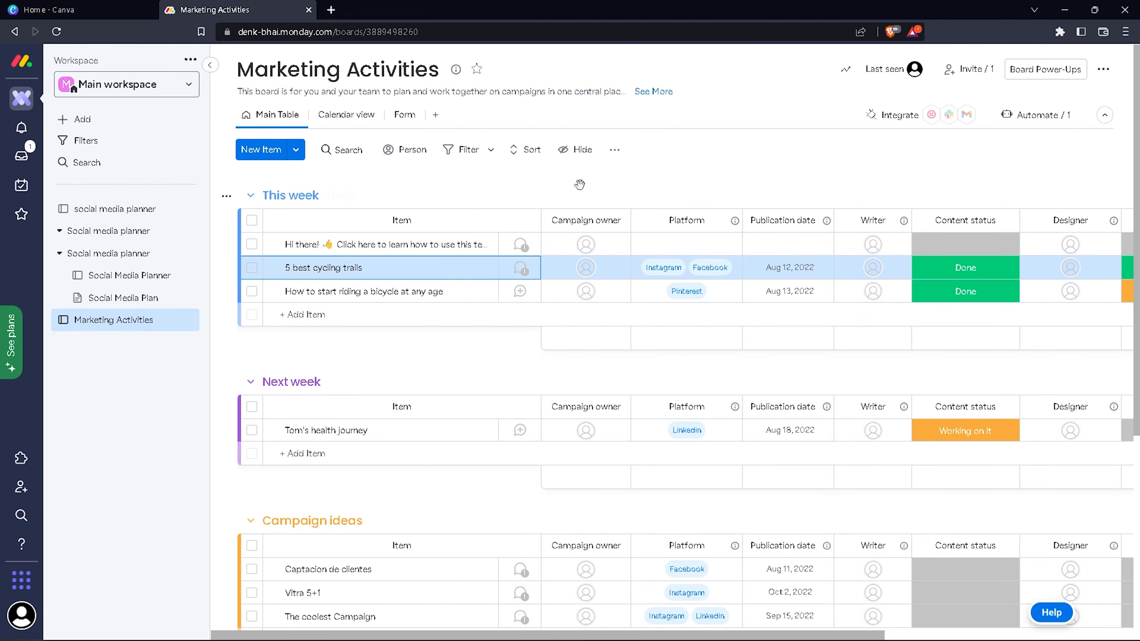
Assign the suggested person as campaign owner of the "Hi there!" item in the This week group.
click(591, 246)
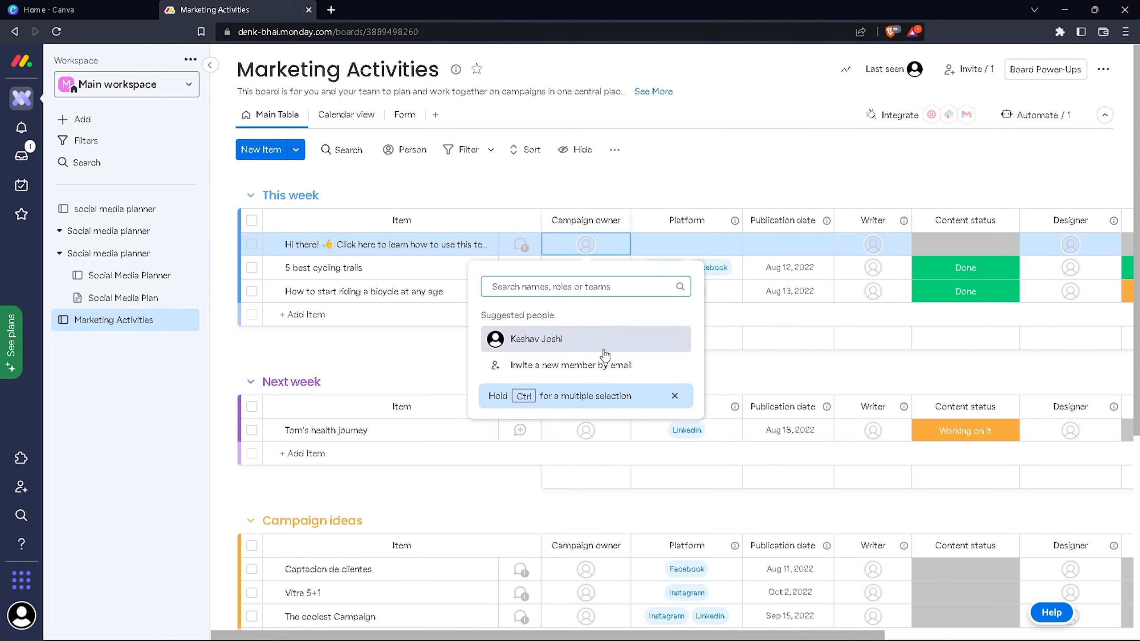
click(793, 376)
click(589, 252)
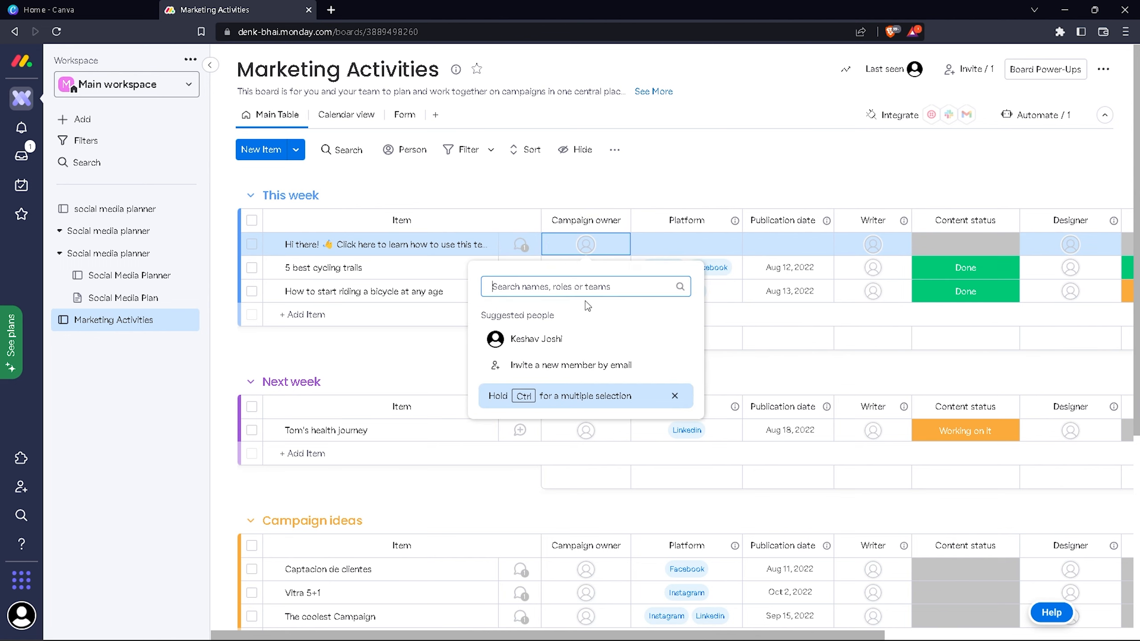
click(567, 345)
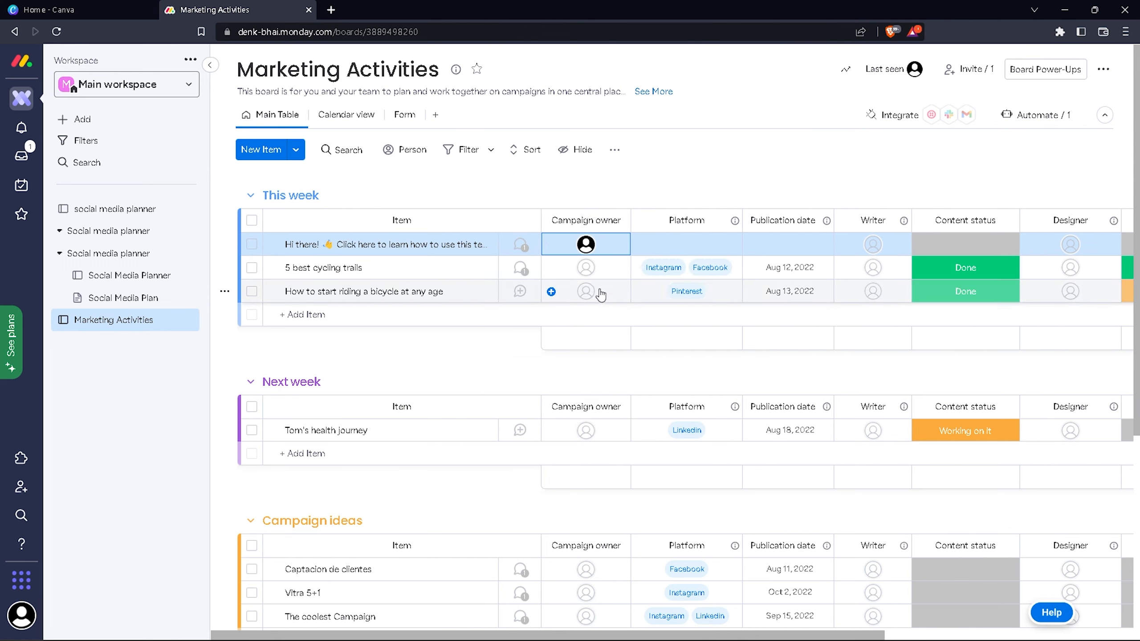
Check the campaign owner choices for "5 best cycling trails" and the Platform labels for "How to start riding a bicycle at any age".
click(585, 267)
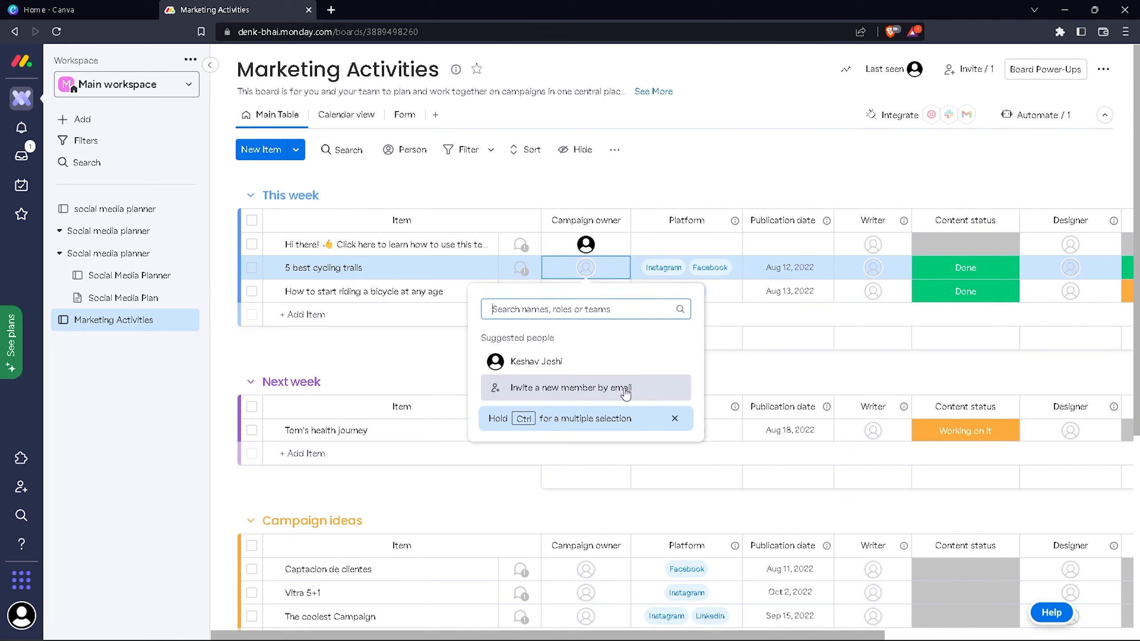
click(756, 382)
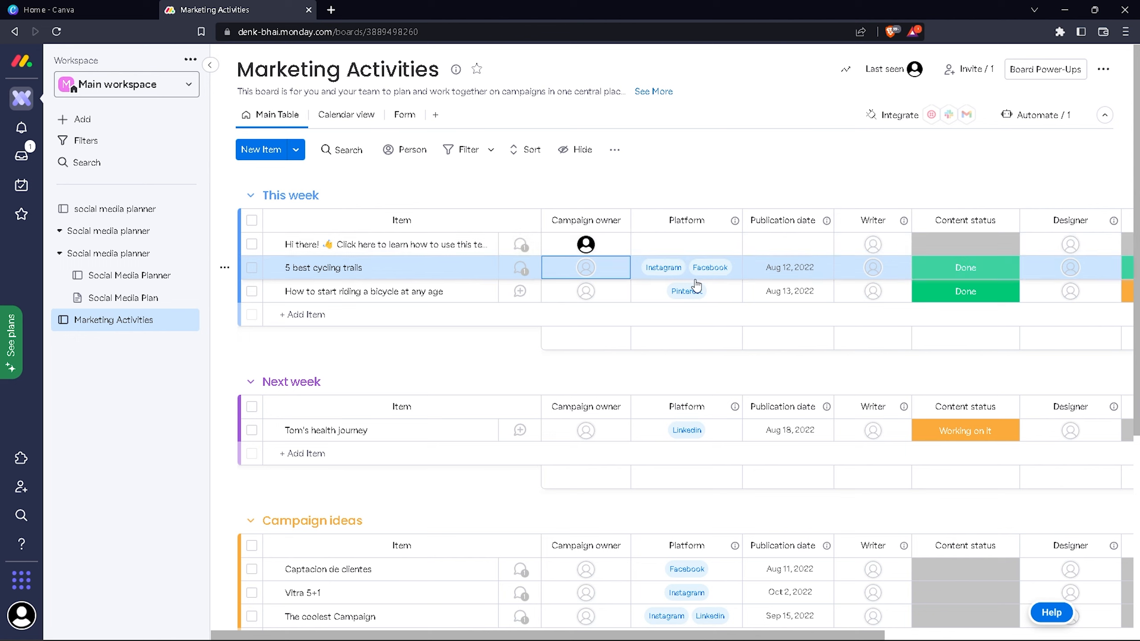
click(720, 296)
scroll(733, 410, down, 4)
scroll(703, 112, up, 2)
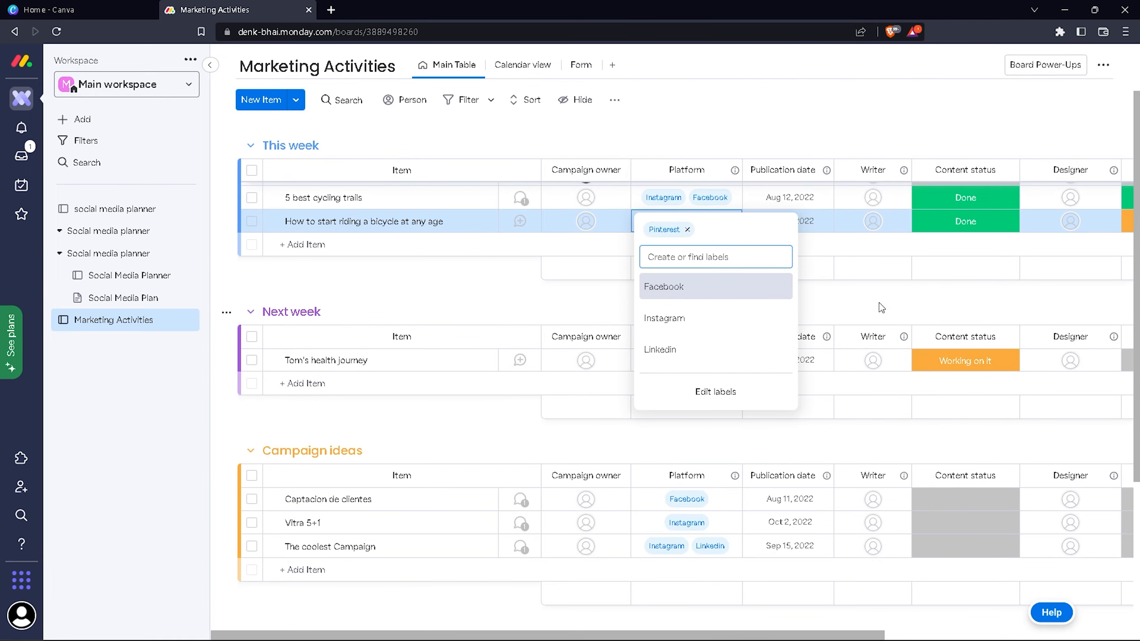
Examine the editable Platform labels for "How to start riding a bicycle at any age" and close the label editor.
click(732, 395)
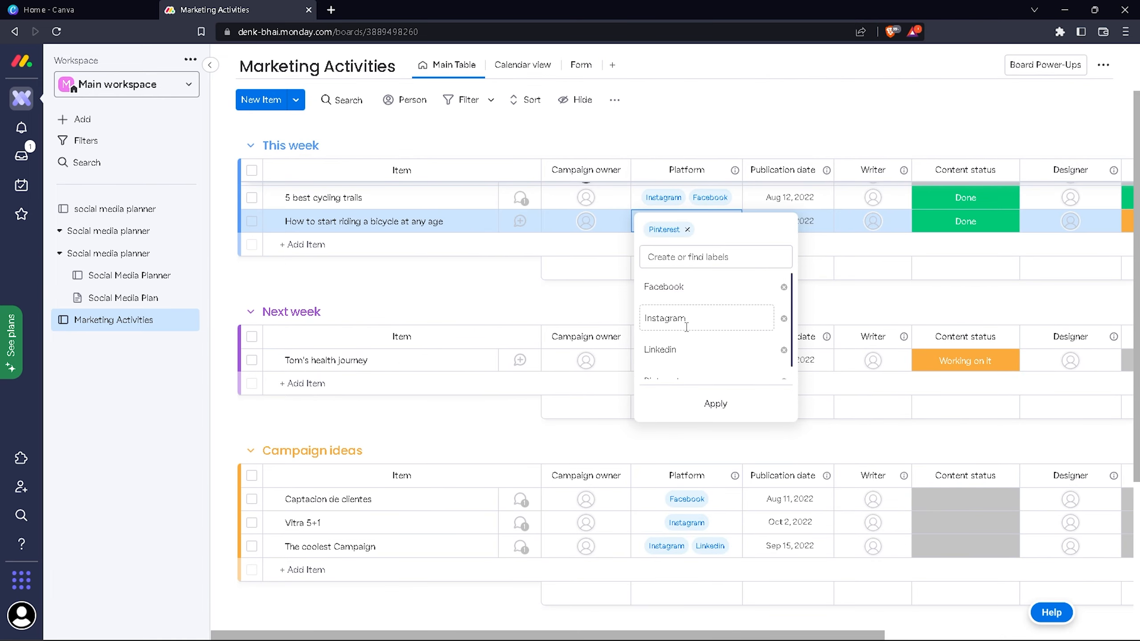
scroll(688, 328, down, 1)
scroll(689, 329, up, 1)
click(706, 257)
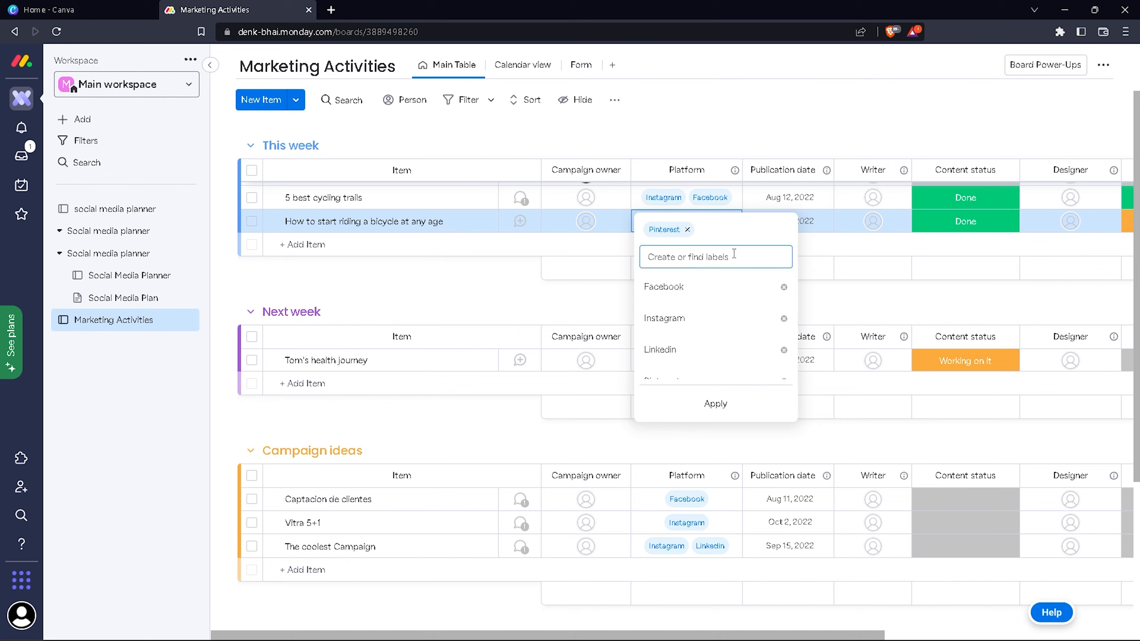
click(833, 303)
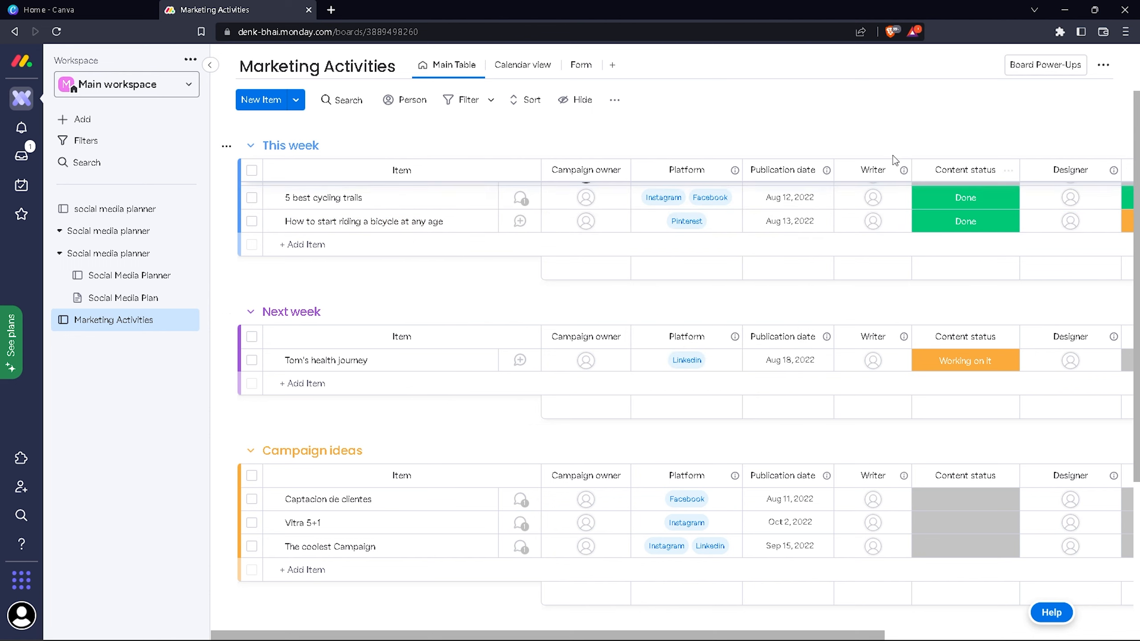
Set the content status of the "5 best cycling trails" item in the This week group to Stuck.
click(978, 203)
click(976, 264)
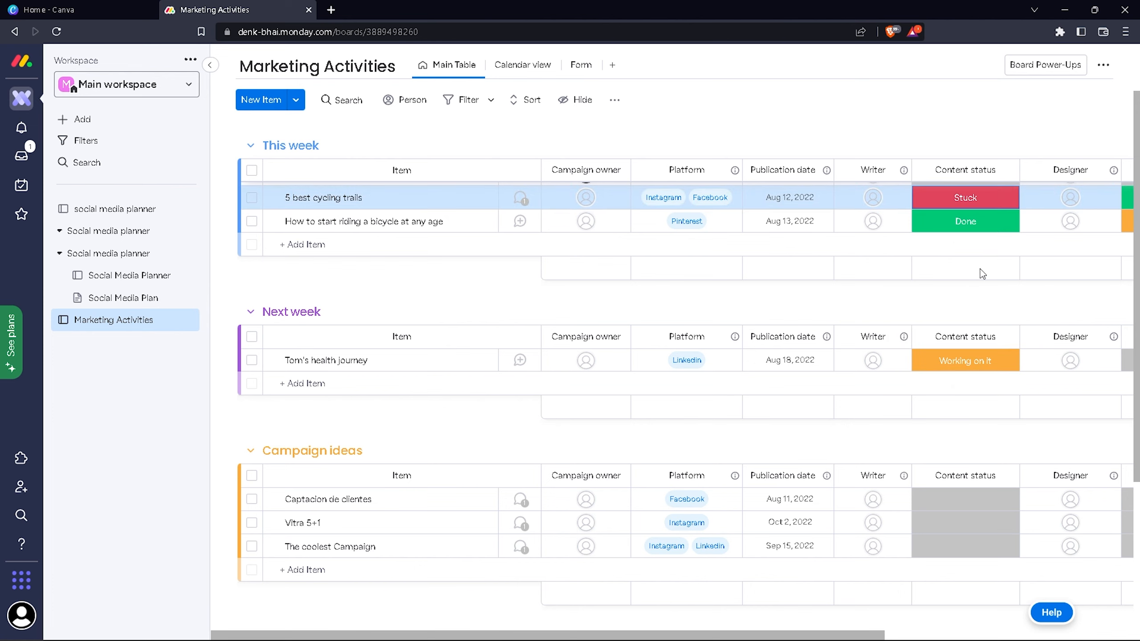
Move the Marketing Activities board into the Social media planner folder that holds the Social Media Planner board and Social Media Plan document.
scroll(1049, 273, down, 5)
drag(164, 318, 197, 318)
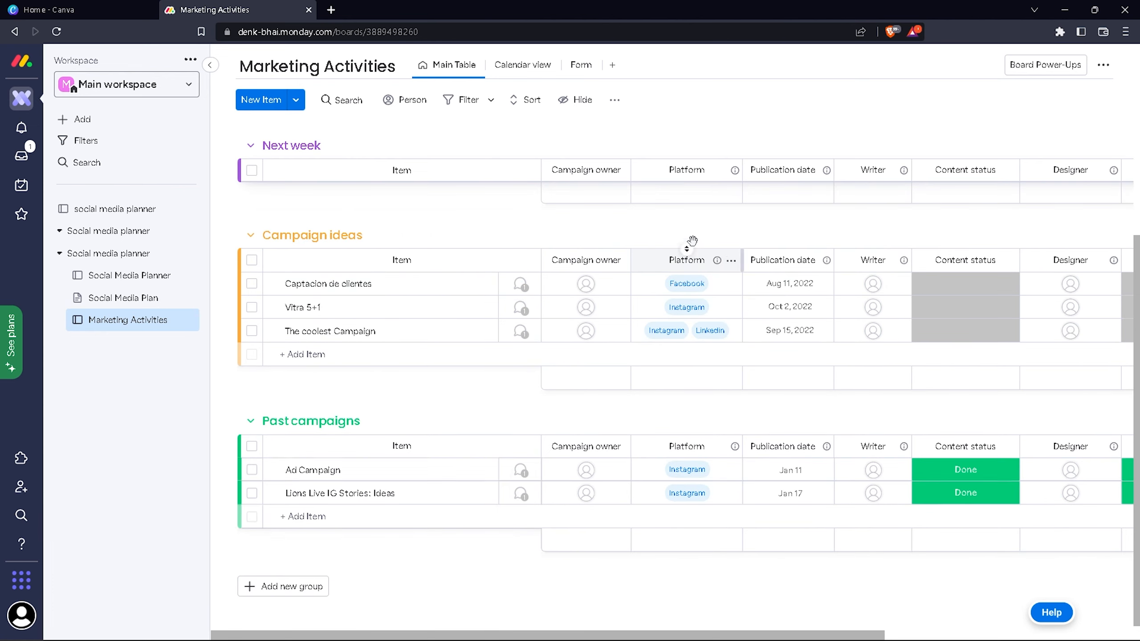
scroll(692, 243, up, 6)
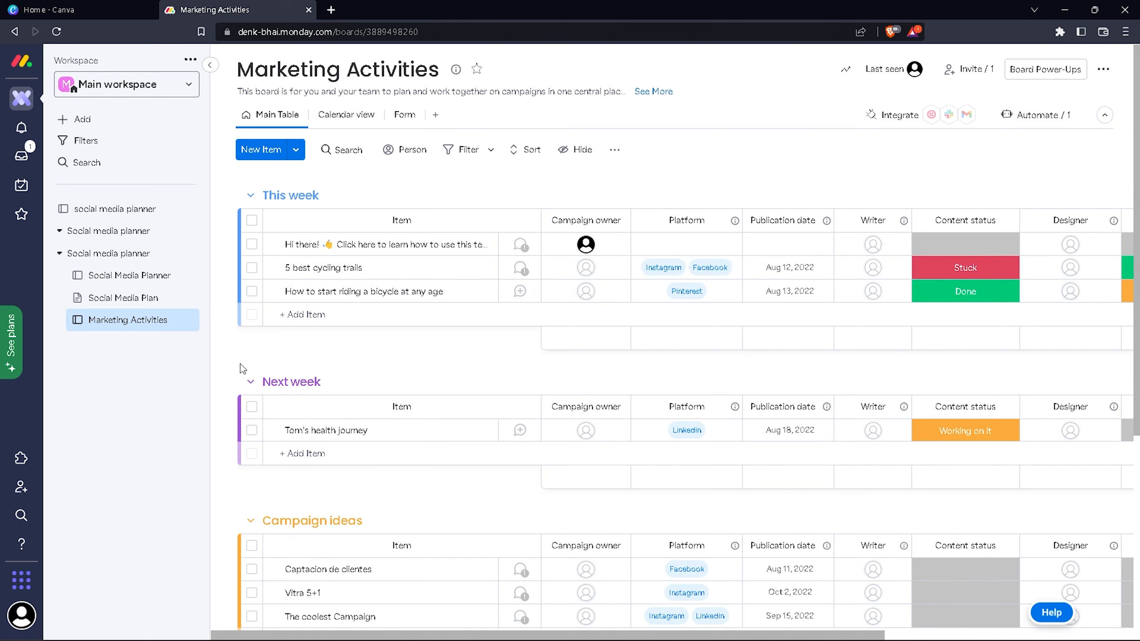
click(185, 320)
click(537, 372)
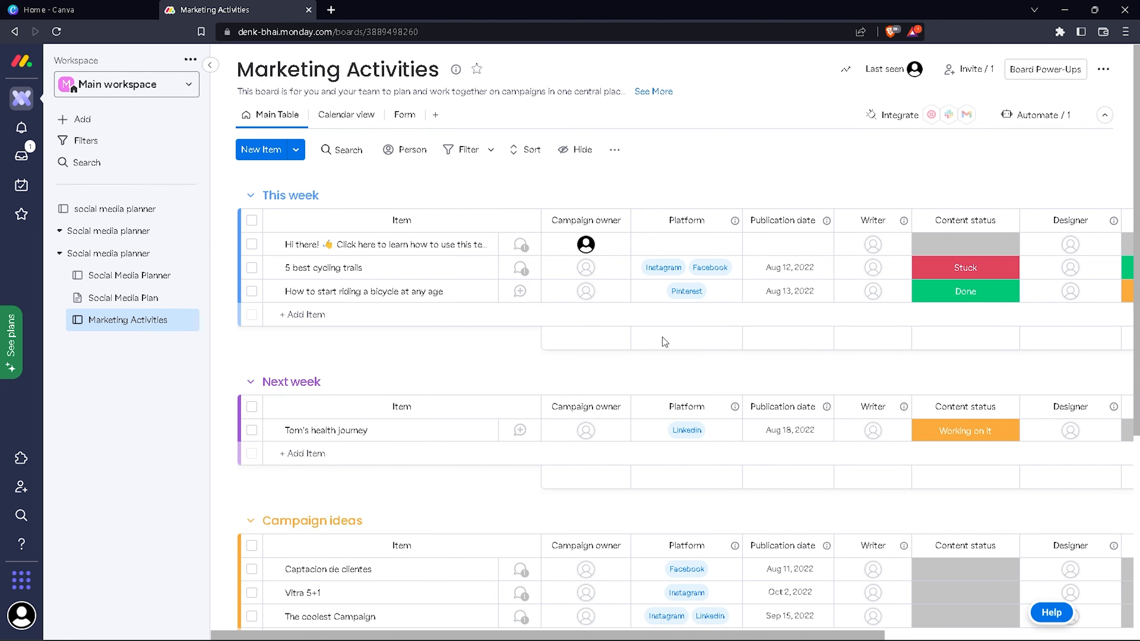